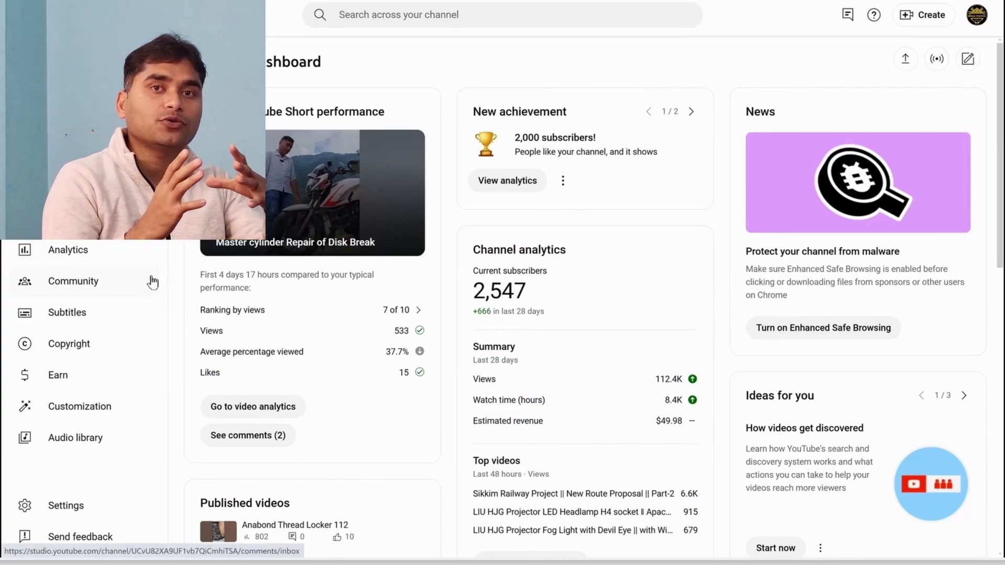
Step: Open the channel's Earn page in YouTube Studio and switch to Google AdSense
{"action": "left_click", "coordinate": [55, 382]}
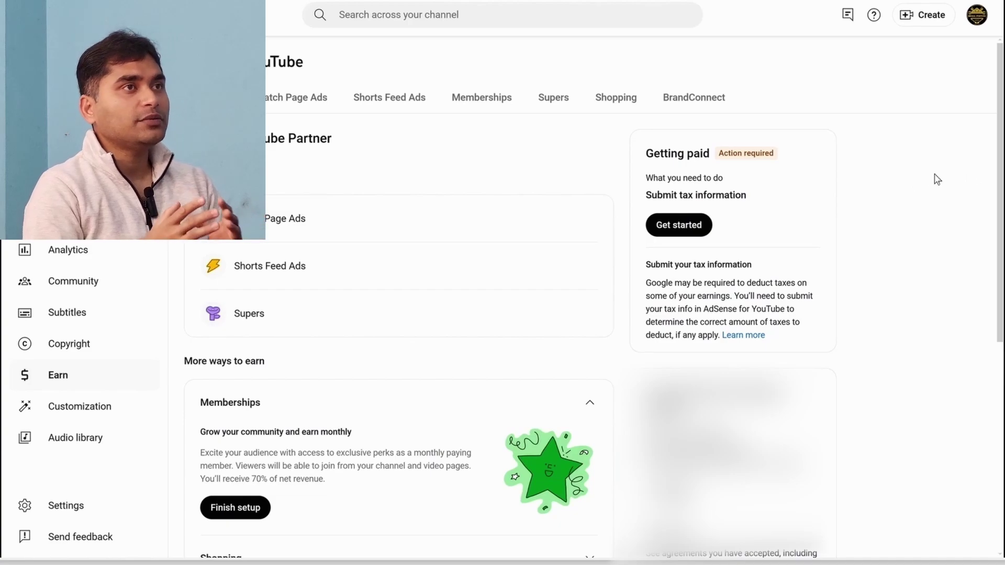
{"action": "mouse_move", "coordinate": [390, 10]}
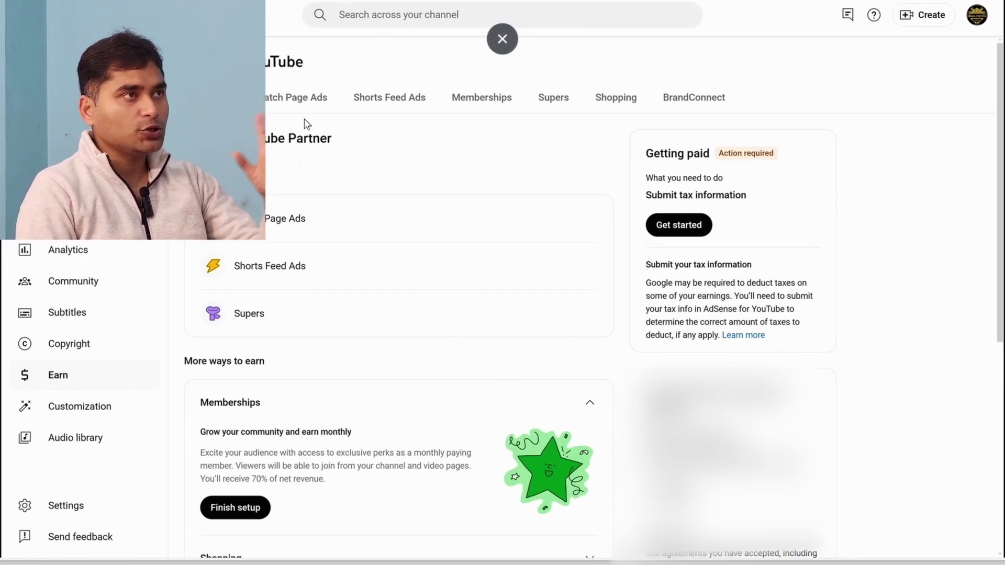
{"action": "mouse_move", "coordinate": [500, 2]}
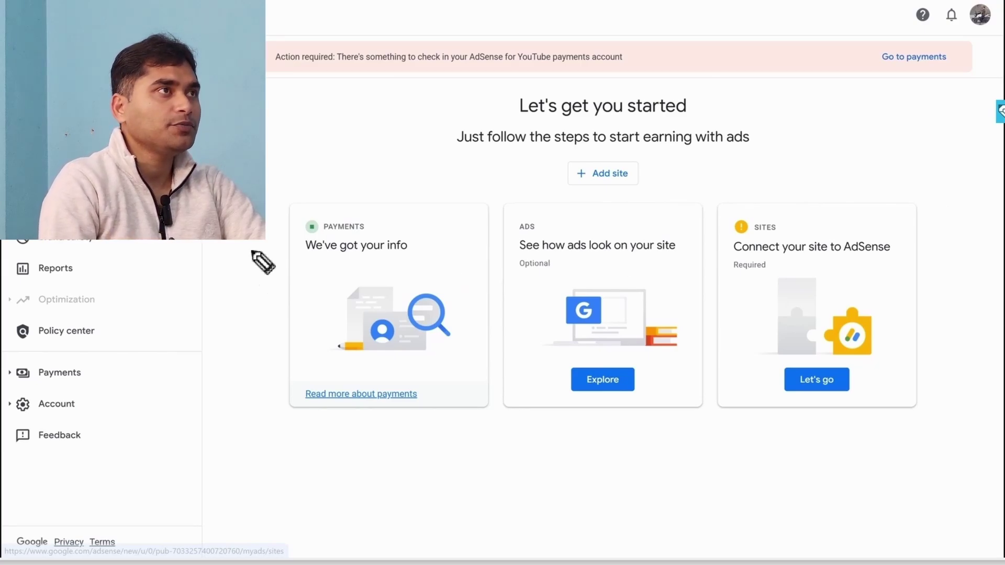
Step: Open the Payments info page of the AdSense account
{"action": "mouse_move", "coordinate": [291, 58]}
{"action": "left_mouse_down"}
{"action": "mouse_move", "coordinate": [326, 73]}
{"action": "mouse_move", "coordinate": [267, 84]}
{"action": "left_mouse_up"}
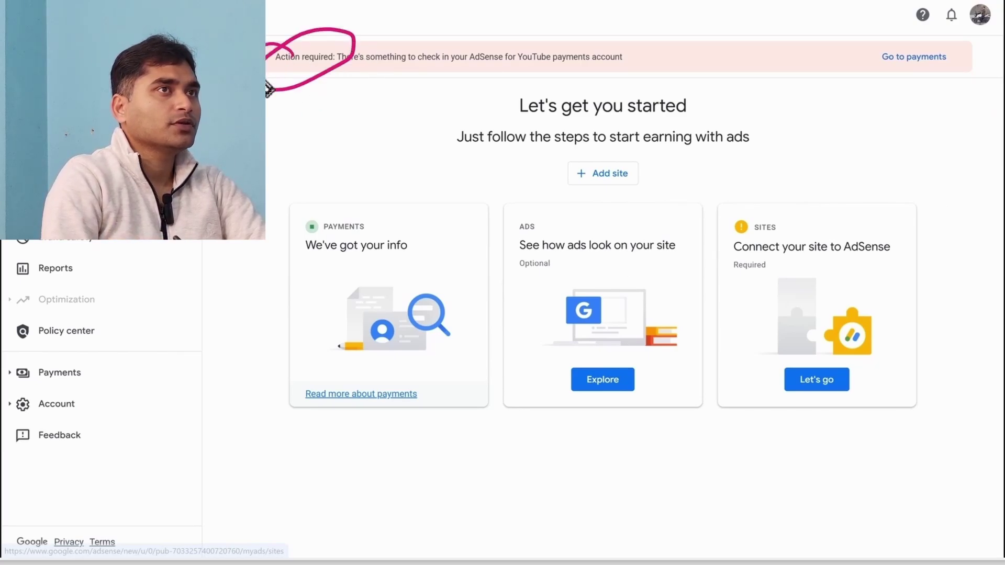
{"action": "mouse_move", "coordinate": [909, 63]}
{"action": "left_mouse_down"}
{"action": "mouse_move", "coordinate": [903, 32]}
{"action": "mouse_move", "coordinate": [974, 62]}
{"action": "left_mouse_up"}
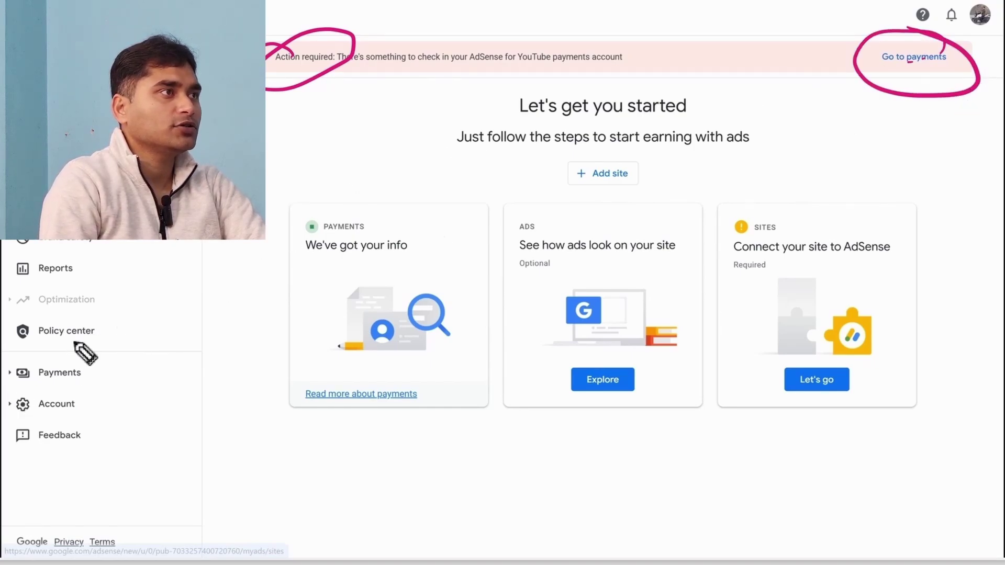
{"action": "left_click_drag", "start_coordinate": [112, 327], "coordinate": [122, 320]}
{"action": "left_click_drag", "start_coordinate": [74, 396], "coordinate": [71, 372]}
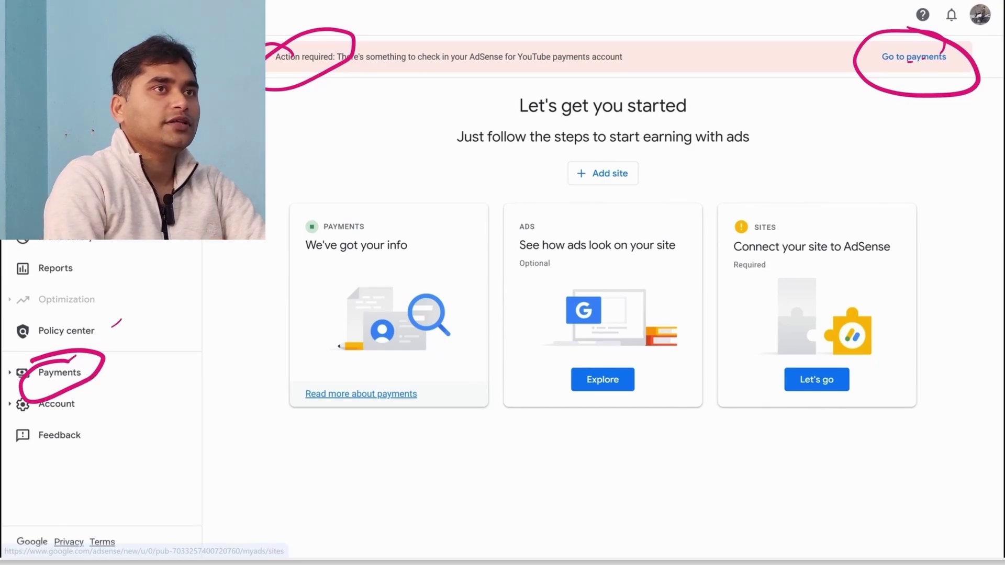
{"action": "key", "text": "e"}
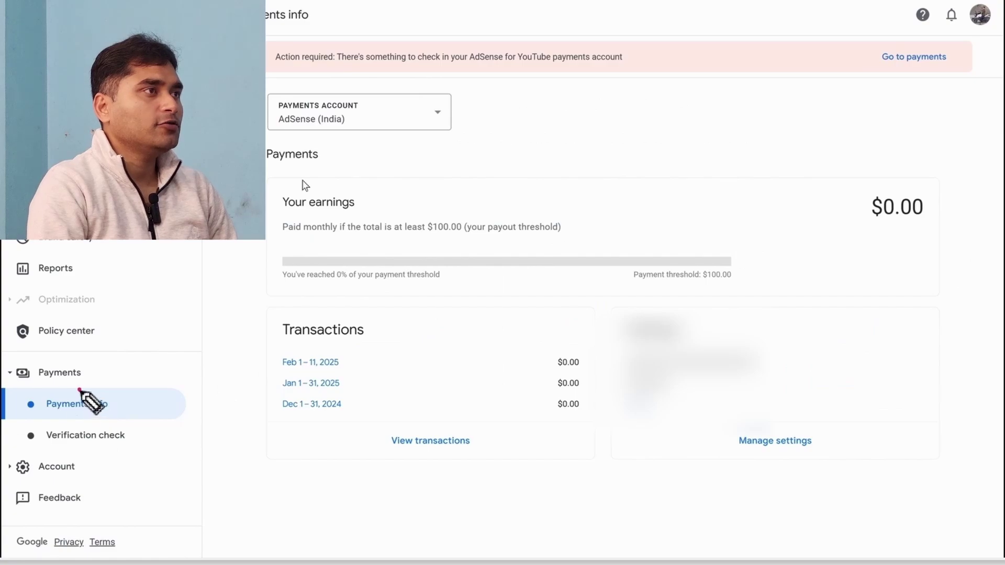
Step: Switch the payments account from AdSense to YouTube (India)
{"action": "mouse_move", "coordinate": [81, 391]}
{"action": "left_mouse_down"}
{"action": "mouse_move", "coordinate": [129, 401]}
{"action": "mouse_move", "coordinate": [65, 389]}
{"action": "left_mouse_up"}
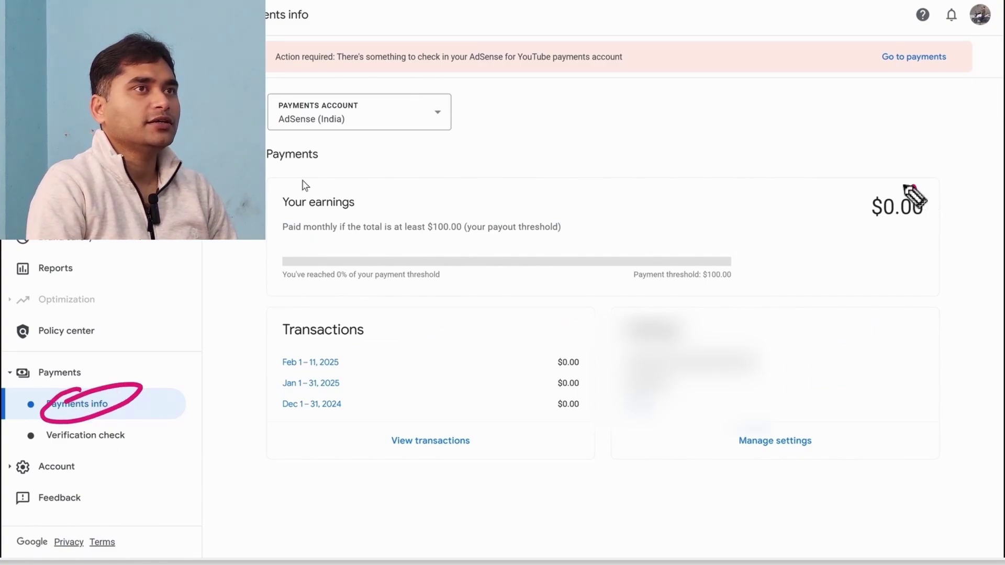
{"action": "mouse_move", "coordinate": [915, 185]}
{"action": "left_mouse_down"}
{"action": "mouse_move", "coordinate": [933, 185]}
{"action": "mouse_move", "coordinate": [917, 189]}
{"action": "left_mouse_up"}
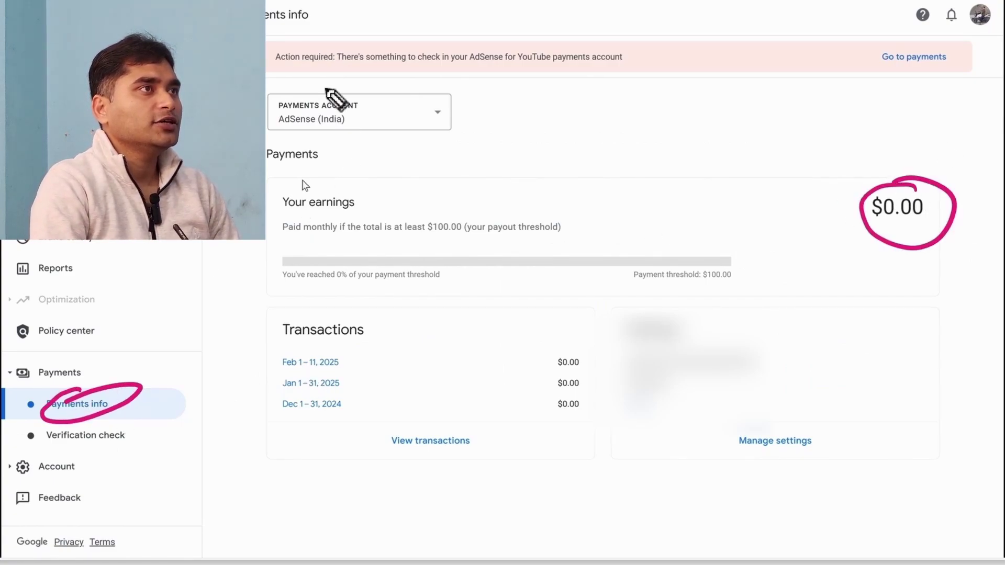
{"action": "mouse_move", "coordinate": [338, 88]}
{"action": "left_mouse_down"}
{"action": "mouse_move", "coordinate": [319, 90]}
{"action": "mouse_move", "coordinate": [341, 130]}
{"action": "mouse_move", "coordinate": [352, 90]}
{"action": "mouse_move", "coordinate": [320, 92]}
{"action": "left_mouse_up"}
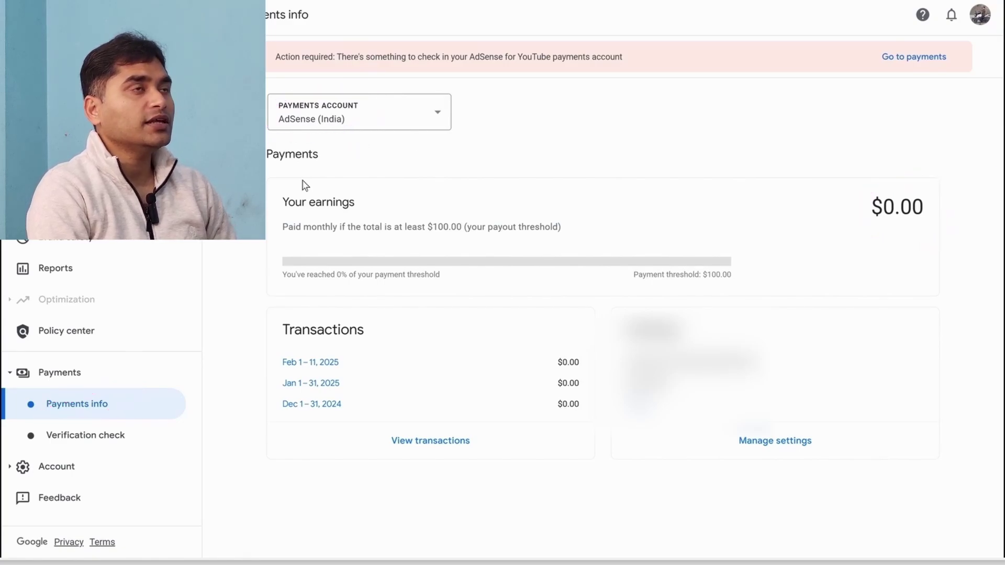
{"action": "left_click", "coordinate": [340, 112]}
{"action": "left_click", "coordinate": [338, 219]}
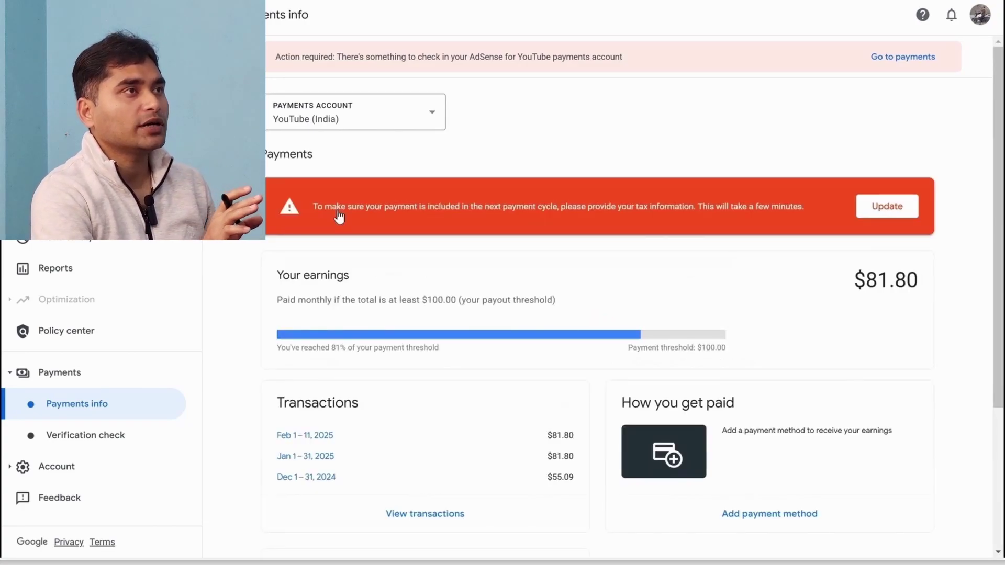
Step: Examine the tax information notice, earnings, transactions and payment method sections of the YouTube payments account
{"action": "key", "text": "ctrl+2"}
{"action": "mouse_move", "coordinate": [346, 188]}
{"action": "left_mouse_down"}
{"action": "mouse_move", "coordinate": [303, 195]}
{"action": "mouse_move", "coordinate": [348, 231]}
{"action": "mouse_move", "coordinate": [550, 218]}
{"action": "mouse_move", "coordinate": [930, 229]}
{"action": "mouse_move", "coordinate": [809, 179]}
{"action": "mouse_move", "coordinate": [348, 201]}
{"action": "left_mouse_up"}
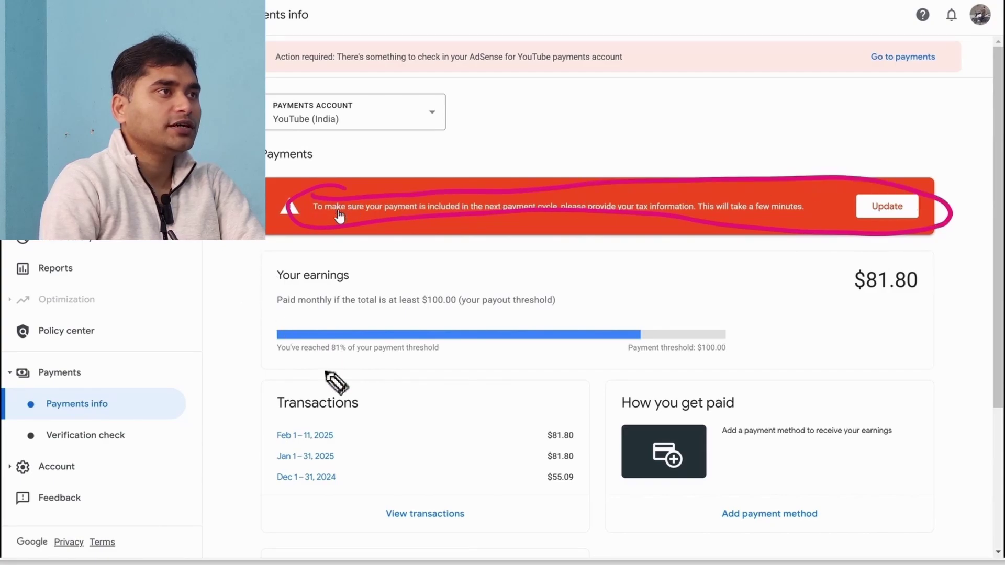
{"action": "mouse_move", "coordinate": [315, 366]}
{"action": "left_mouse_down"}
{"action": "mouse_move", "coordinate": [262, 427]}
{"action": "mouse_move", "coordinate": [369, 492]}
{"action": "mouse_move", "coordinate": [294, 380]}
{"action": "mouse_move", "coordinate": [277, 381]}
{"action": "left_mouse_up"}
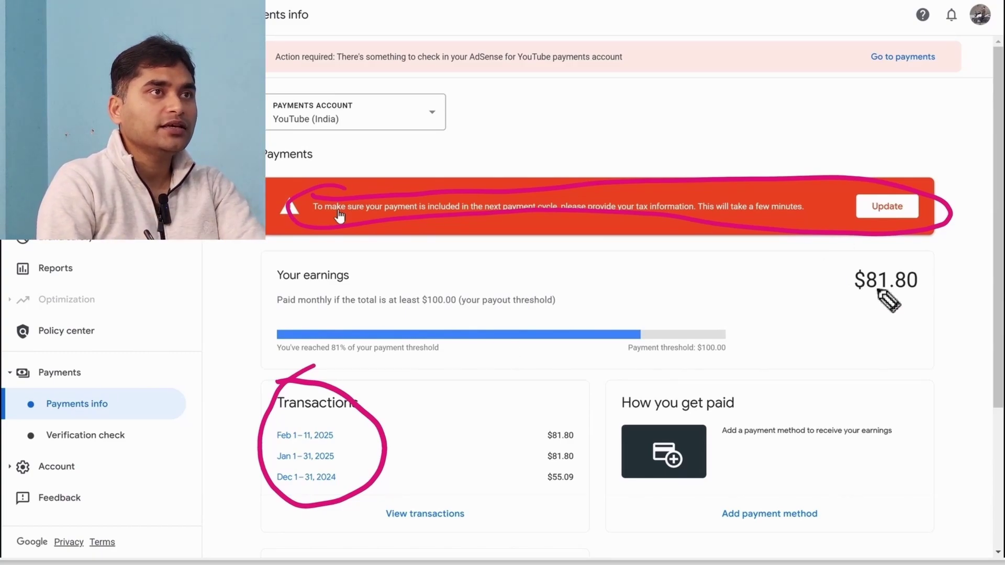
{"action": "mouse_move", "coordinate": [906, 246]}
{"action": "left_mouse_down"}
{"action": "mouse_move", "coordinate": [861, 320]}
{"action": "mouse_move", "coordinate": [890, 242]}
{"action": "left_mouse_up"}
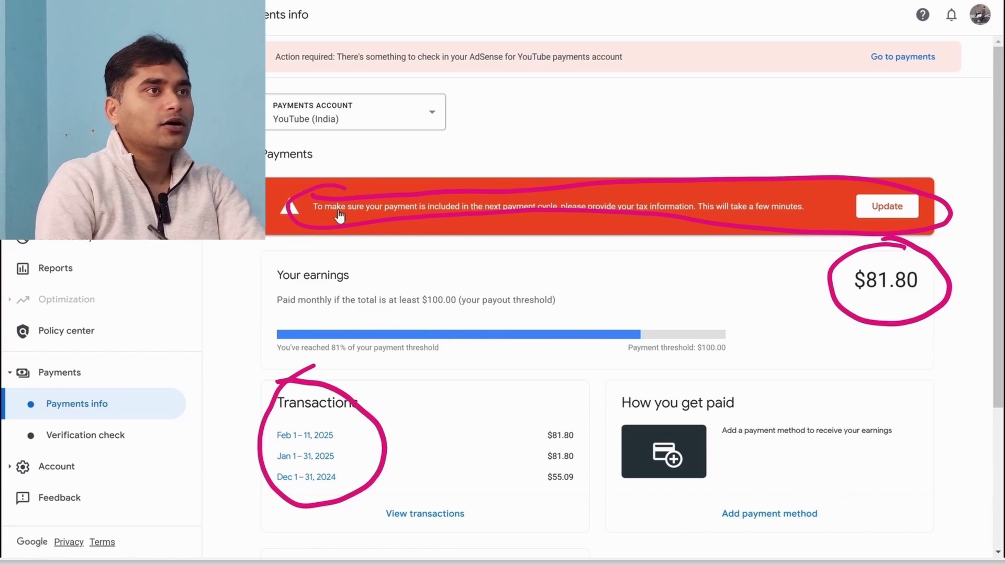
{"action": "mouse_move", "coordinate": [685, 329]}
{"action": "left_mouse_down"}
{"action": "mouse_move", "coordinate": [602, 337]}
{"action": "mouse_move", "coordinate": [652, 353]}
{"action": "left_mouse_up"}
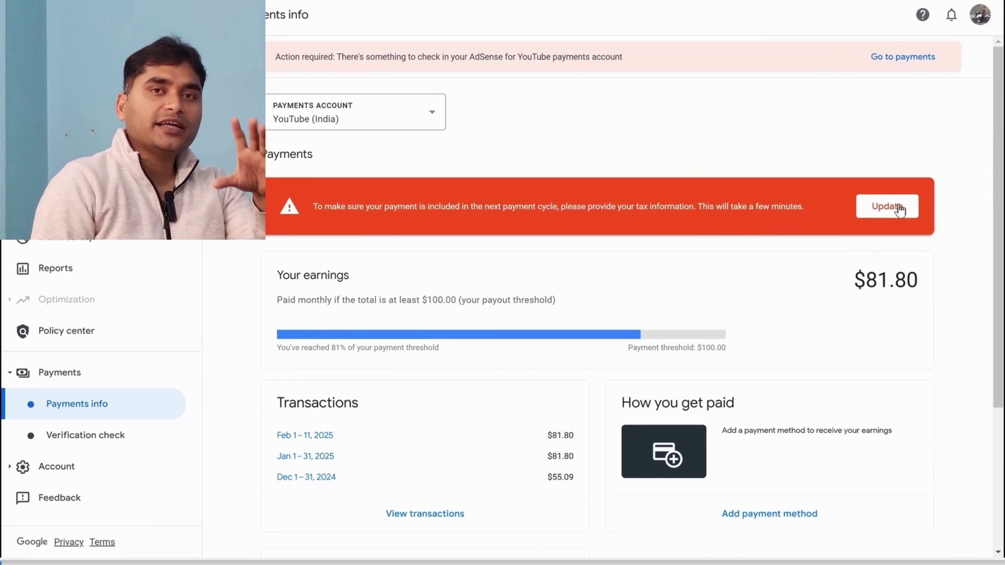
{"action": "scroll", "coordinate": [900, 210], "scroll_direction": "down", "scroll_amount": 1}
{"action": "scroll", "coordinate": [900, 210], "scroll_direction": "down", "scroll_amount": 3}
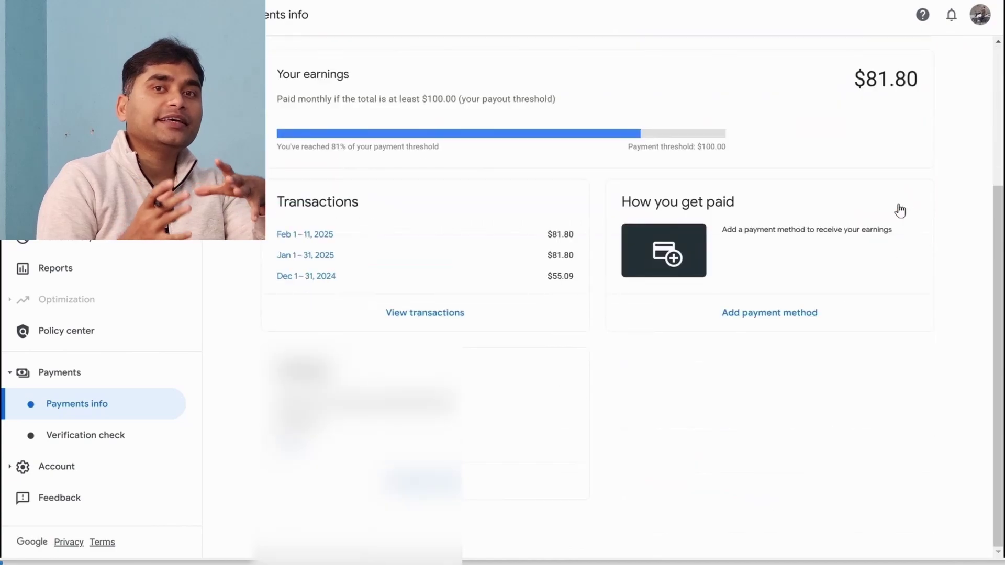
{"action": "scroll", "coordinate": [900, 210], "scroll_direction": "up", "scroll_amount": 4}
Step: Open the tax information update from the payment notice and start adding a United States tax form
{"action": "left_click", "coordinate": [900, 210]}
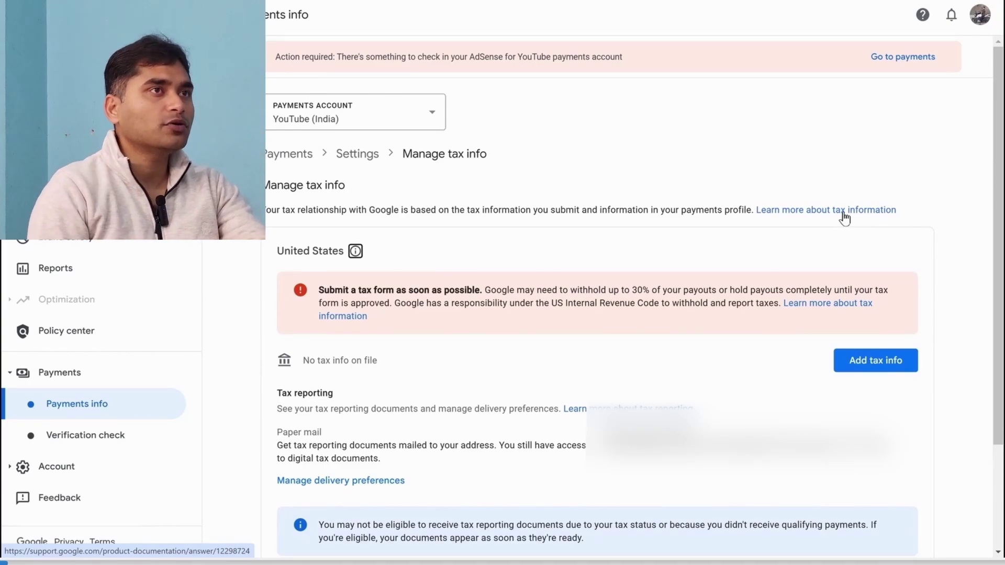
{"action": "scroll", "coordinate": [981, 412], "scroll_direction": "down", "scroll_amount": 2}
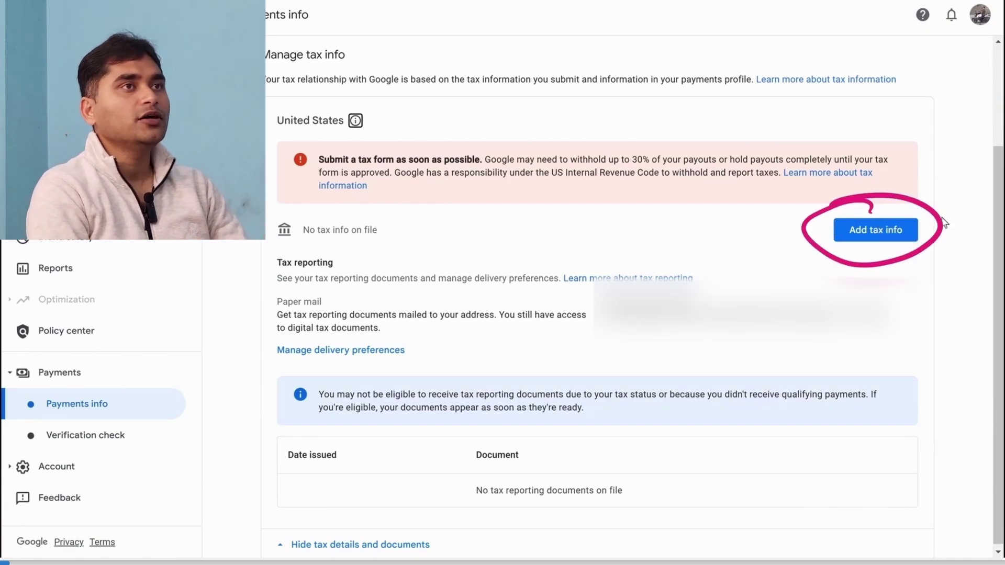
{"action": "left_click", "coordinate": [846, 230]}
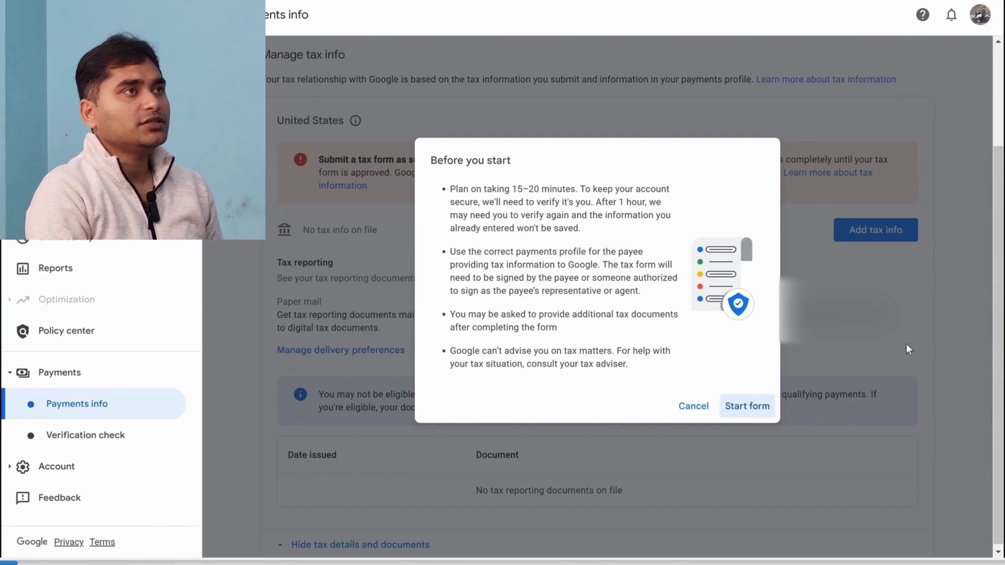
{"action": "left_click", "coordinate": [758, 412]}
Step: Set the account type to Individual and answer No to being a United States citizen or resident
{"action": "left_click", "coordinate": [323, 303]}
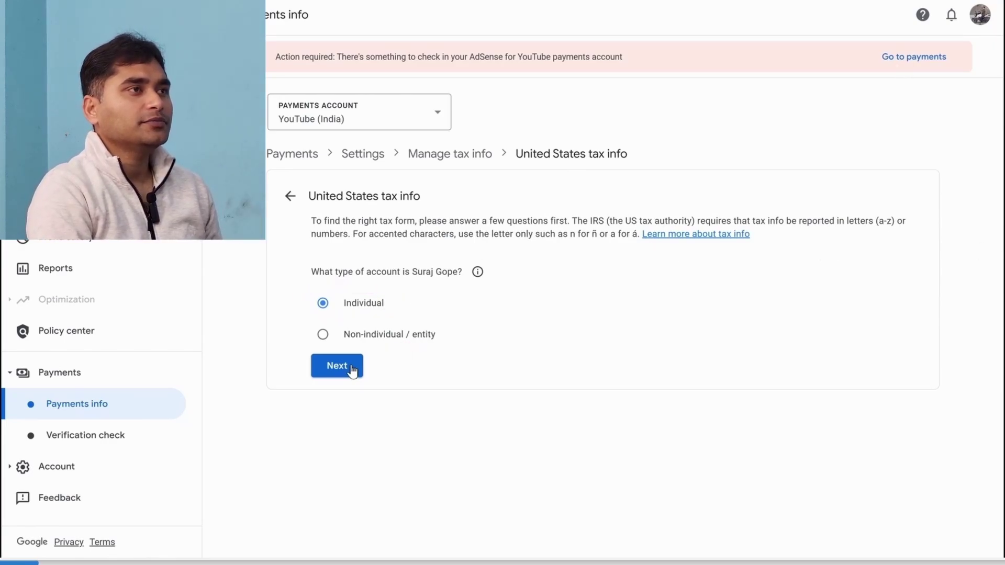
{"action": "left_click", "coordinate": [351, 368]}
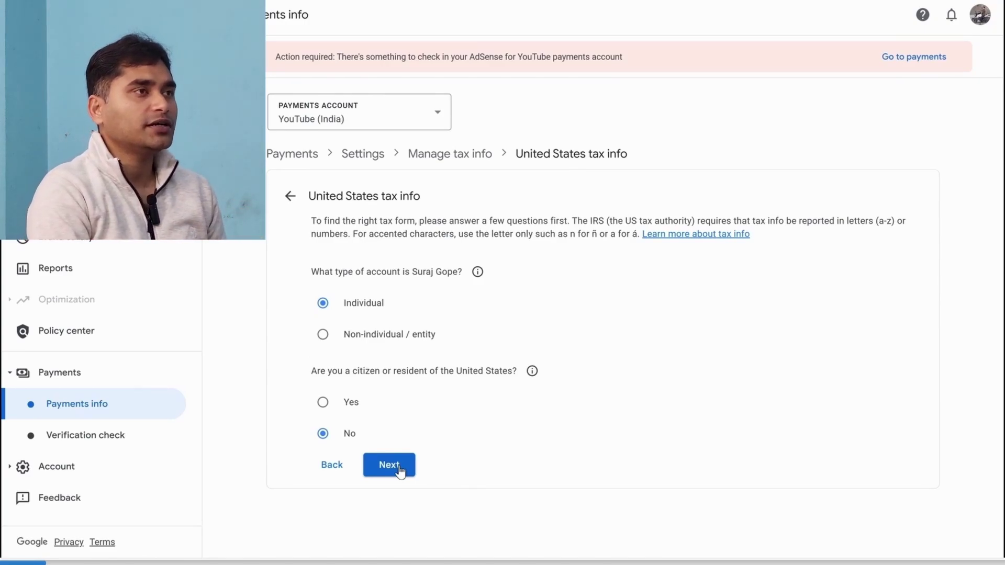
{"action": "left_click", "coordinate": [390, 466]}
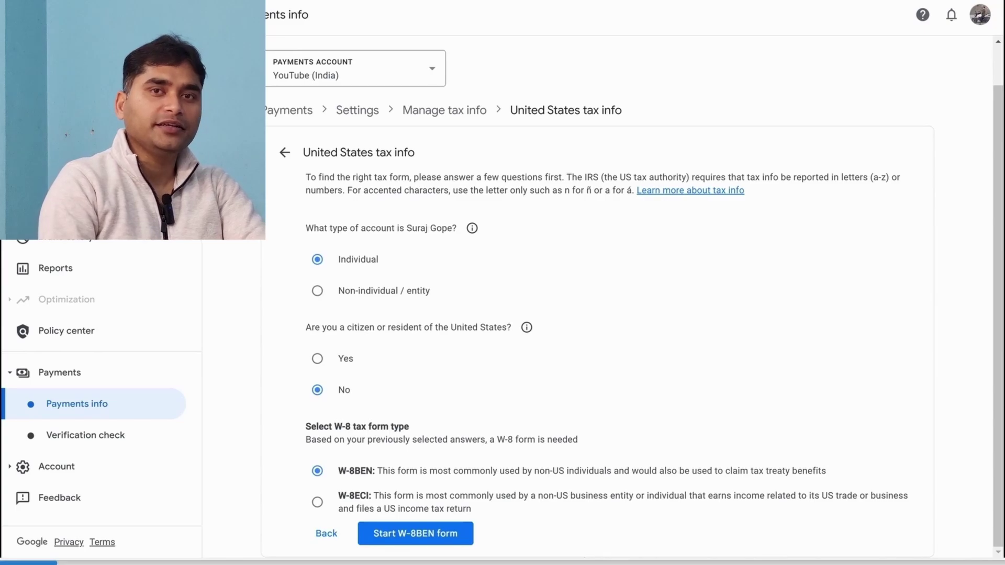
Step: Start the tax form with W-8BEN as the W-8 form type for non-US individuals
{"action": "mouse_move", "coordinate": [354, 378]}
{"action": "left_mouse_down"}
{"action": "mouse_move", "coordinate": [321, 381]}
{"action": "mouse_move", "coordinate": [353, 403]}
{"action": "mouse_move", "coordinate": [369, 378]}
{"action": "left_mouse_up"}
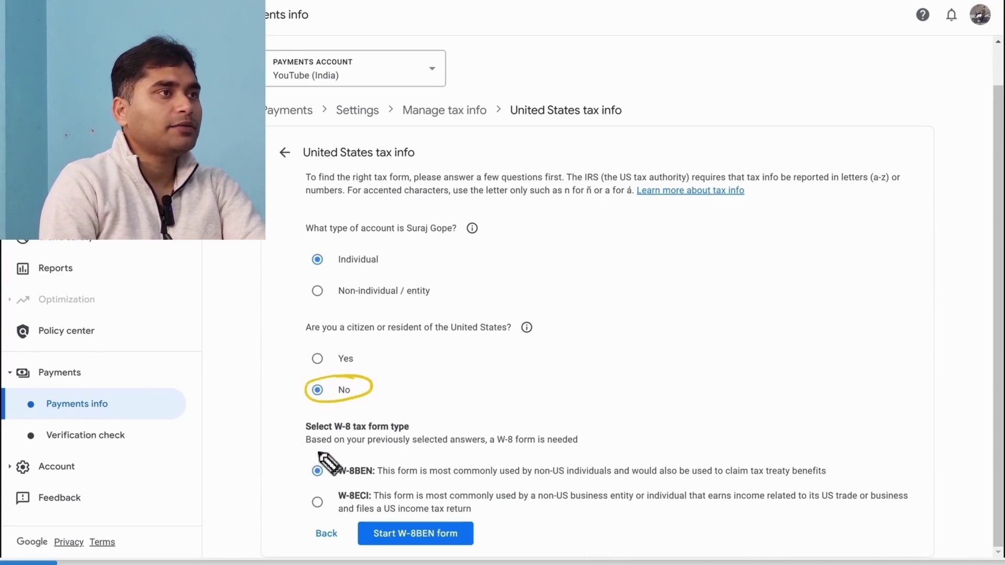
{"action": "mouse_move", "coordinate": [321, 448]}
{"action": "left_mouse_down"}
{"action": "mouse_move", "coordinate": [303, 468]}
{"action": "mouse_move", "coordinate": [310, 526]}
{"action": "left_mouse_up"}
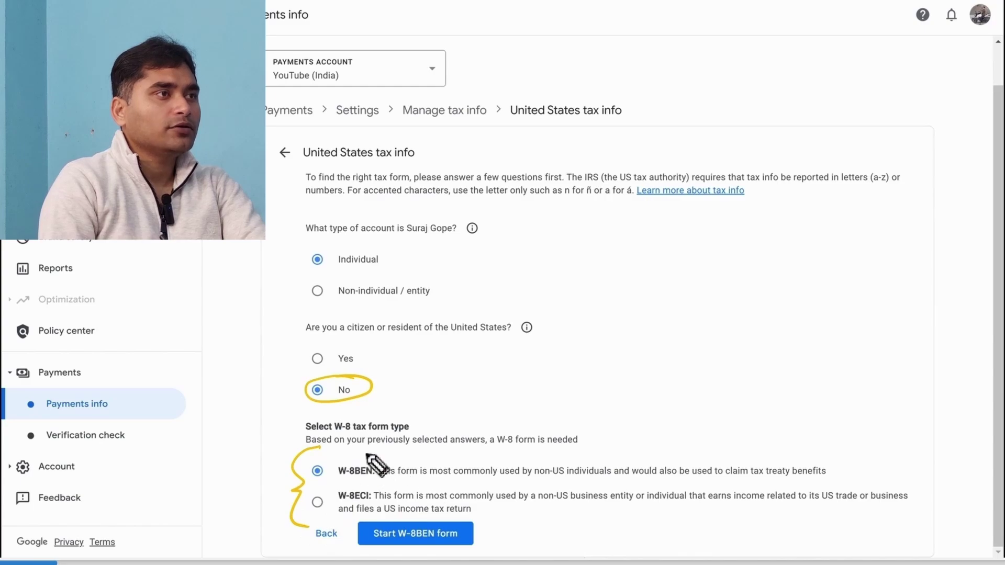
{"action": "mouse_move", "coordinate": [372, 460]}
{"action": "left_mouse_down"}
{"action": "mouse_move", "coordinate": [346, 473]}
{"action": "mouse_move", "coordinate": [377, 488]}
{"action": "mouse_move", "coordinate": [366, 454]}
{"action": "mouse_move", "coordinate": [343, 511]}
{"action": "mouse_move", "coordinate": [382, 491]}
{"action": "left_mouse_up"}
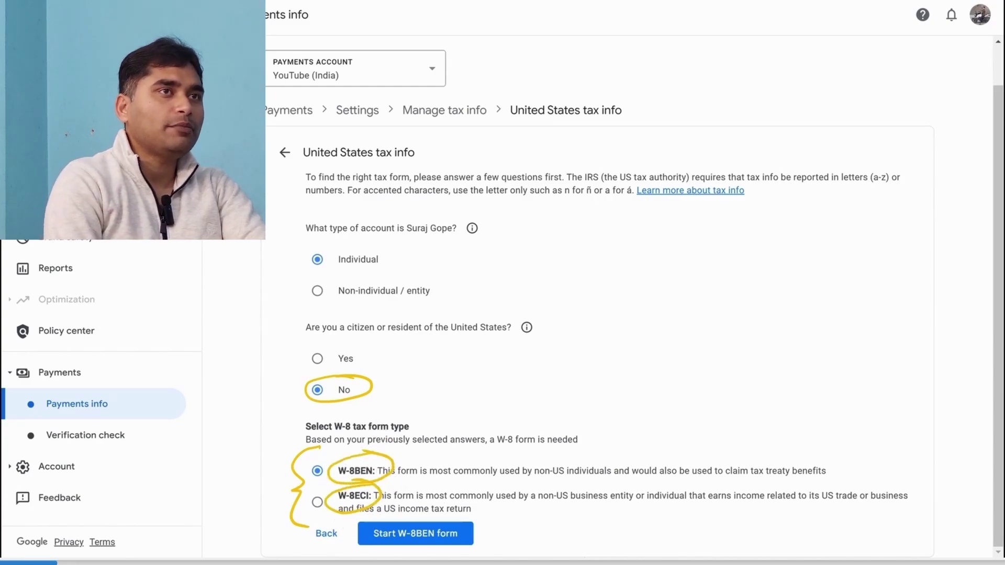
{"action": "key", "text": "Escape"}
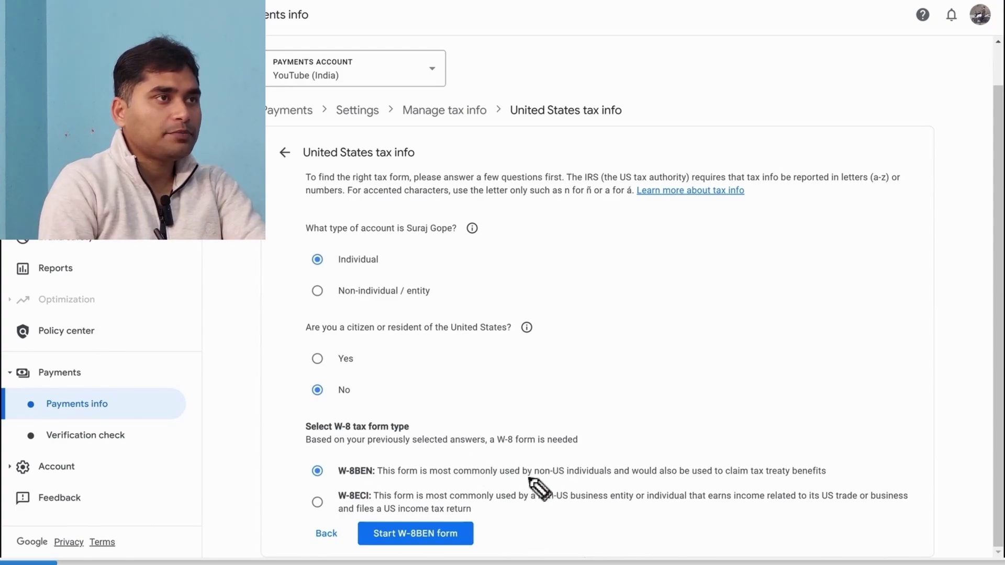
{"action": "left_click_drag", "start_coordinate": [530, 478], "coordinate": [628, 478]}
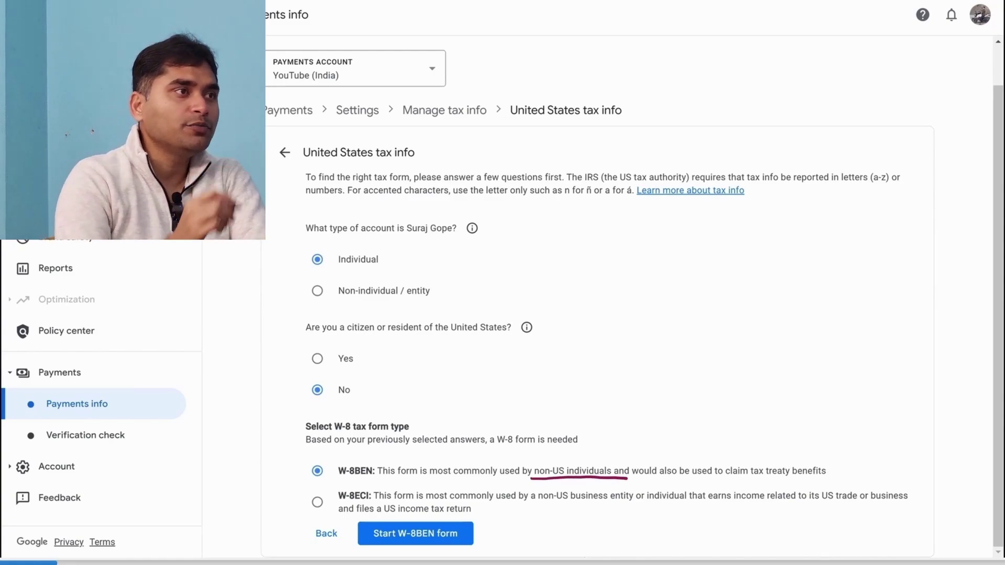
{"action": "mouse_move", "coordinate": [356, 444]}
{"action": "left_mouse_down"}
{"action": "mouse_move", "coordinate": [325, 476]}
{"action": "mouse_move", "coordinate": [378, 499]}
{"action": "mouse_move", "coordinate": [381, 450]}
{"action": "mouse_move", "coordinate": [335, 446]}
{"action": "left_mouse_up"}
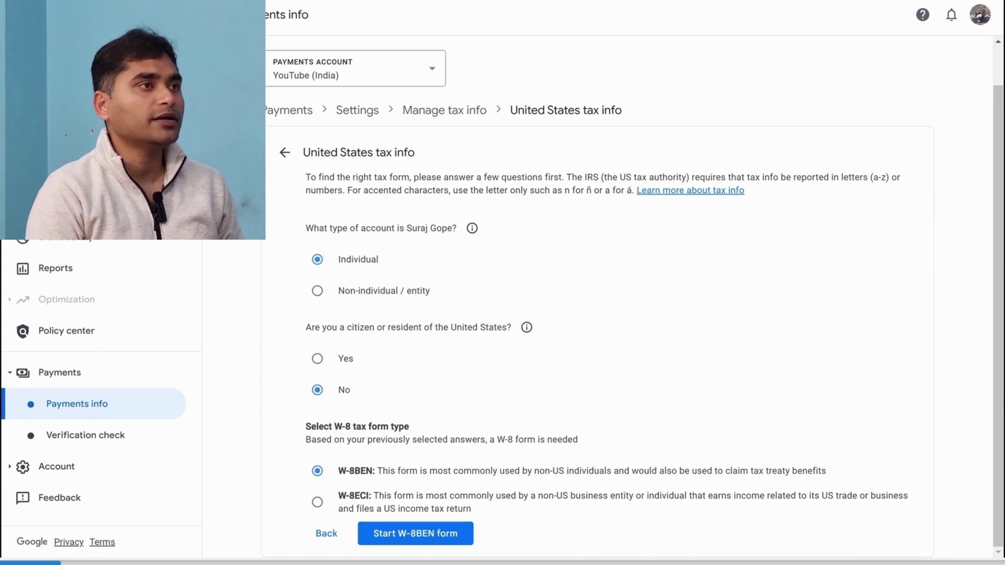
{"action": "left_click", "coordinate": [433, 540]}
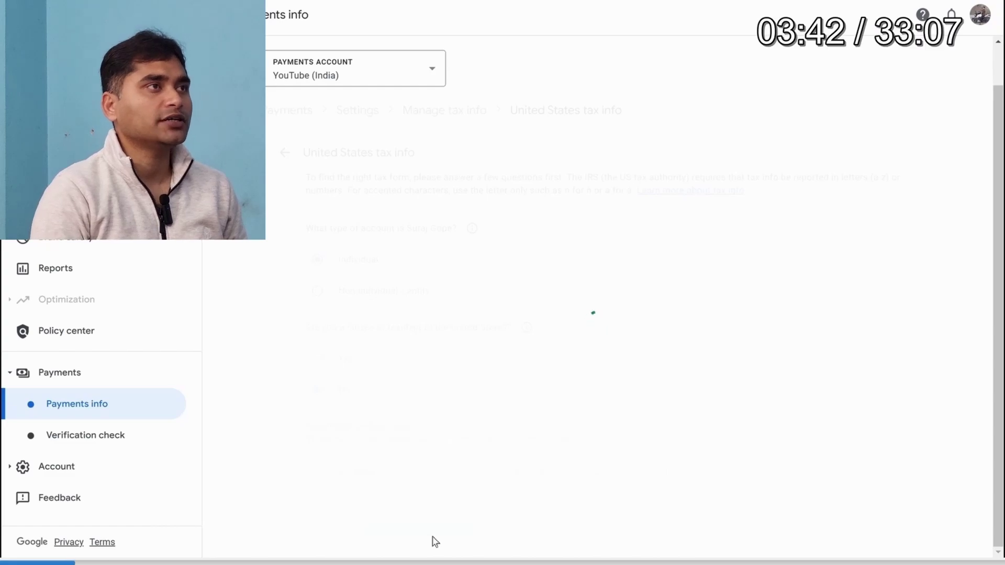
Step: Set the country of citizenship to India in the Tax identity section and review its name and taxpayer number fields
{"action": "mouse_move", "coordinate": [385, 224]}
{"action": "left_mouse_down"}
{"action": "mouse_move", "coordinate": [288, 274]}
{"action": "mouse_move", "coordinate": [430, 237]}
{"action": "mouse_move", "coordinate": [385, 225]}
{"action": "left_mouse_up"}
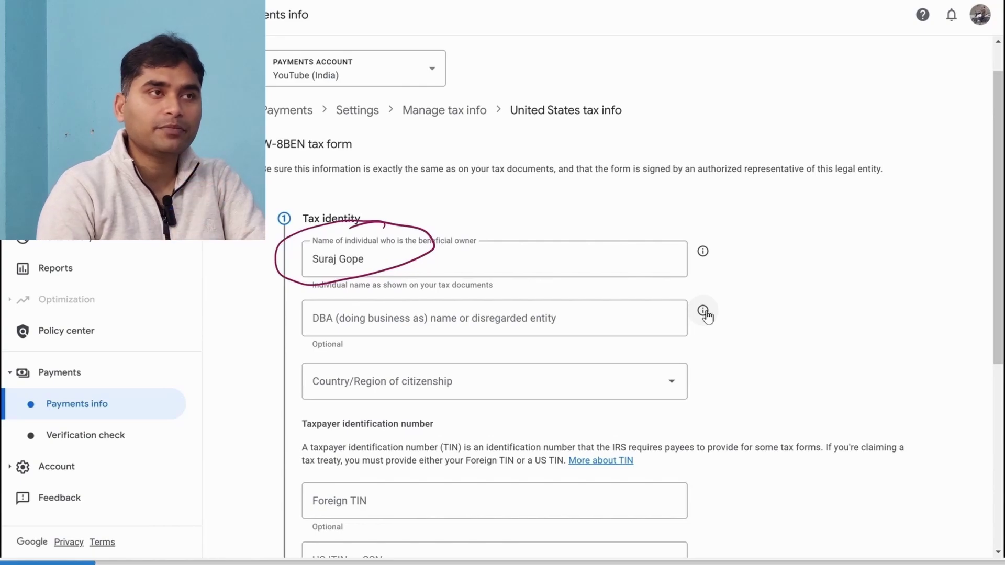
{"action": "mouse_move", "coordinate": [346, 331]}
{"action": "left_mouse_down"}
{"action": "mouse_move", "coordinate": [310, 348]}
{"action": "mouse_move", "coordinate": [357, 346]}
{"action": "mouse_move", "coordinate": [346, 331]}
{"action": "left_mouse_up"}
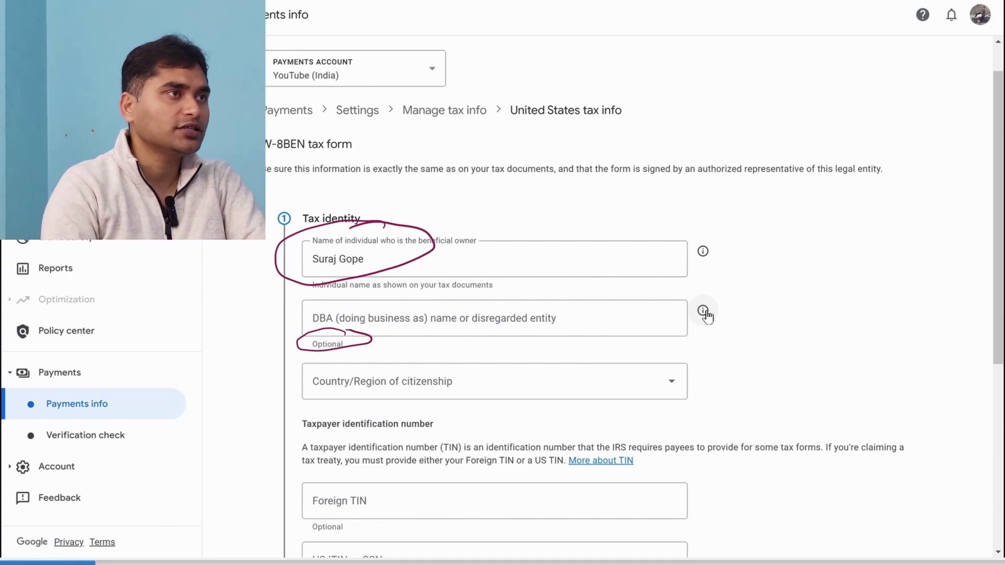
{"action": "left_click_drag", "start_coordinate": [326, 404], "coordinate": [417, 398]}
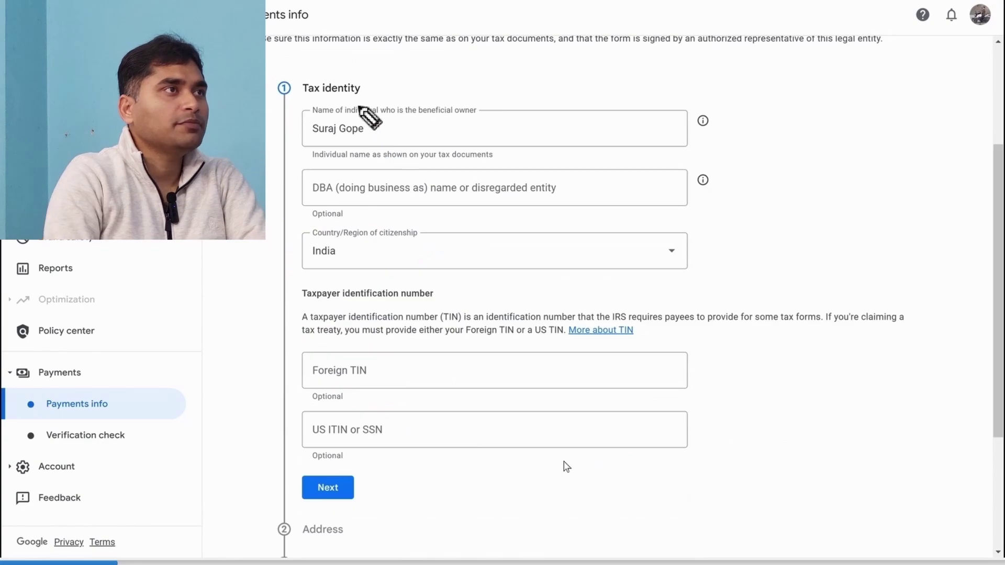
{"action": "left_click_drag", "start_coordinate": [361, 99], "coordinate": [303, 111]}
{"action": "left_click_drag", "start_coordinate": [319, 222], "coordinate": [351, 222]}
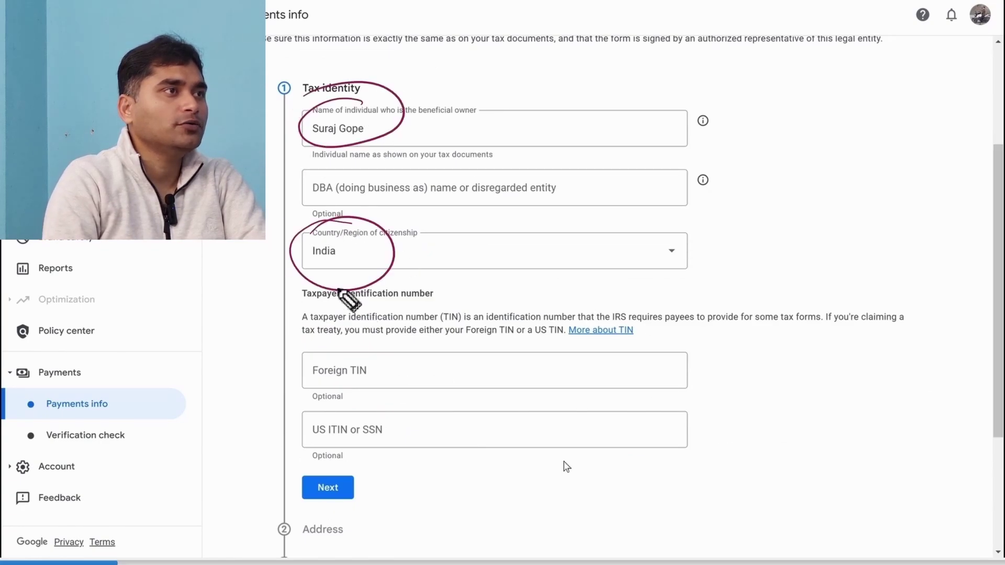
{"action": "mouse_move", "coordinate": [345, 391]}
{"action": "left_mouse_down"}
{"action": "mouse_move", "coordinate": [334, 387]}
{"action": "mouse_move", "coordinate": [361, 394]}
{"action": "left_mouse_up"}
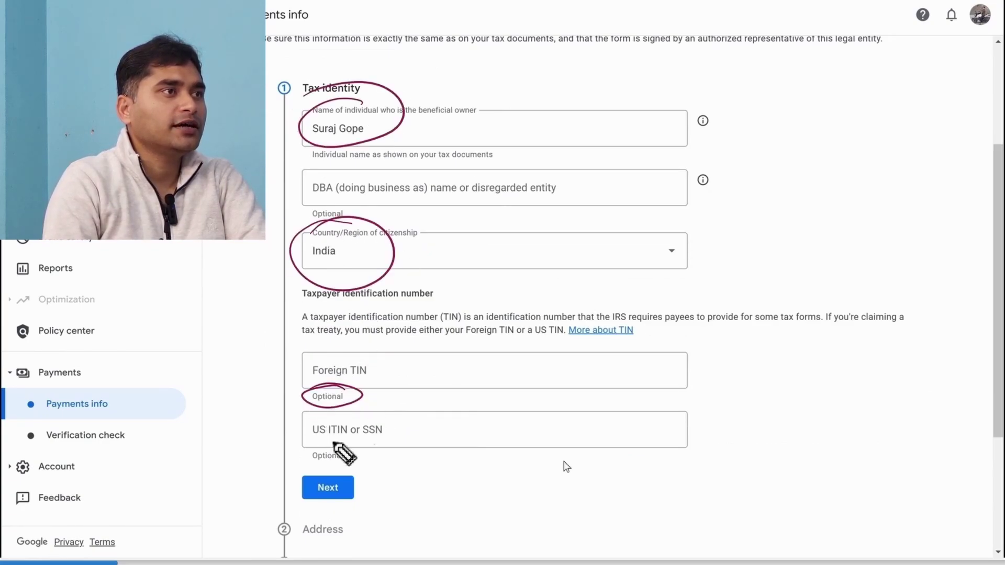
{"action": "left_click_drag", "start_coordinate": [335, 446], "coordinate": [362, 452]}
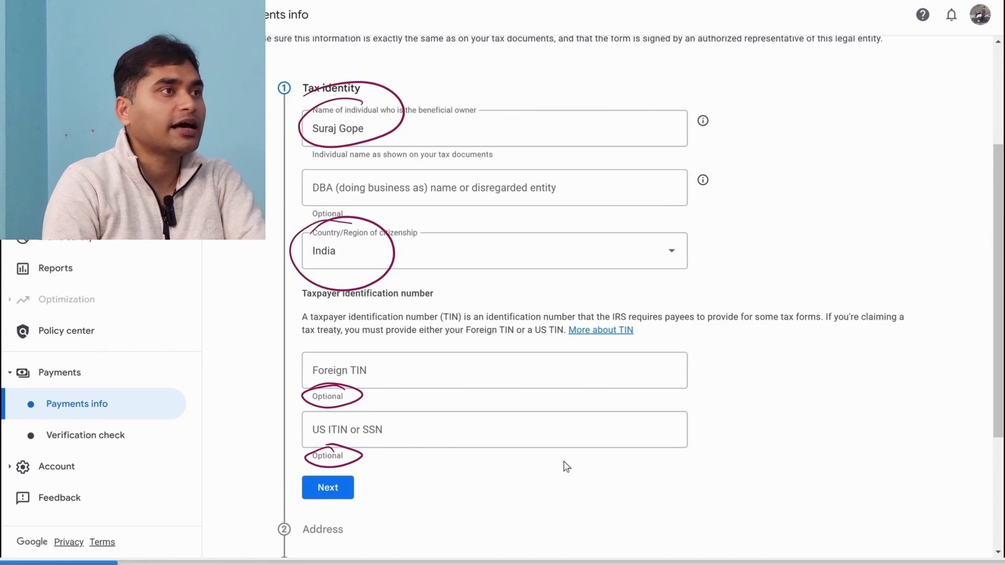
Step: Examine the optional Foreign TIN field in the Tax identity section and annotate it with "PAN"
{"action": "mouse_move", "coordinate": [298, 346]}
{"action": "left_mouse_down"}
{"action": "mouse_move", "coordinate": [350, 397]}
{"action": "mouse_move", "coordinate": [580, 385]}
{"action": "mouse_move", "coordinate": [396, 360]}
{"action": "mouse_move", "coordinate": [324, 377]}
{"action": "left_mouse_up"}
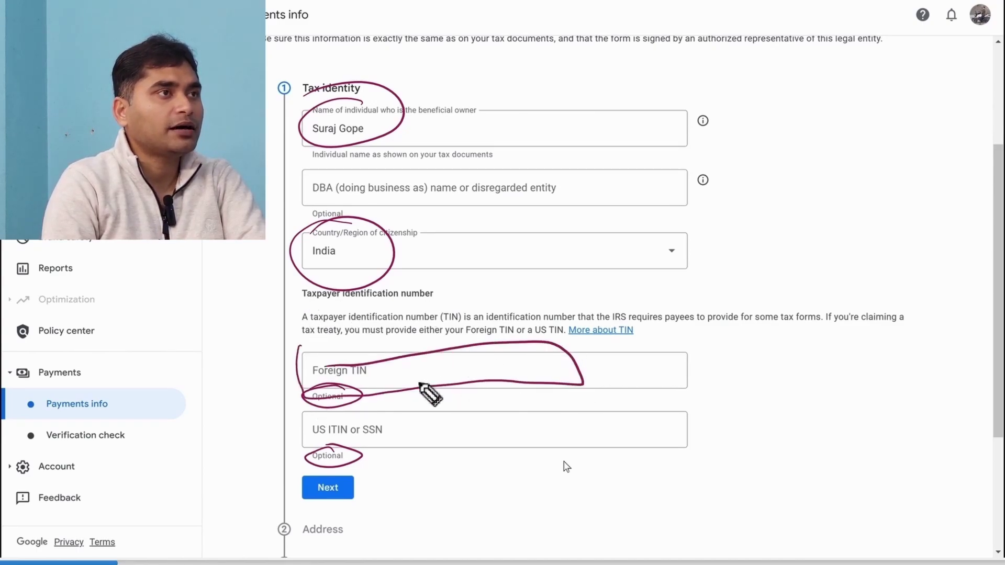
{"action": "mouse_move", "coordinate": [420, 384]}
{"action": "left_mouse_down"}
{"action": "mouse_move", "coordinate": [413, 369]}
{"action": "mouse_move", "coordinate": [458, 358]}
{"action": "mouse_move", "coordinate": [474, 380]}
{"action": "mouse_move", "coordinate": [494, 354]}
{"action": "left_mouse_up"}
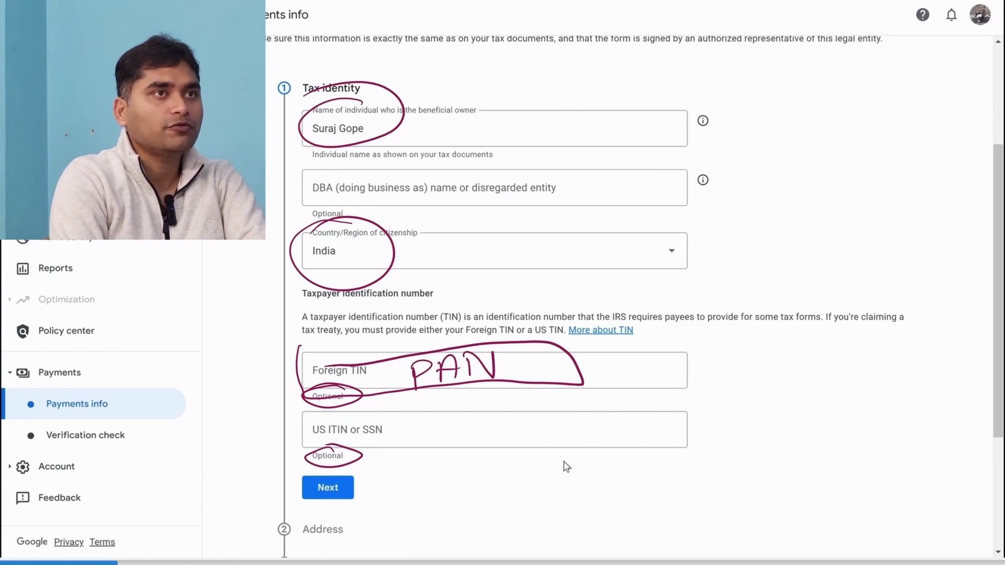
{"action": "key", "text": "e"}
{"action": "mouse_move", "coordinate": [329, 388]}
{"action": "left_mouse_down"}
{"action": "mouse_move", "coordinate": [301, 394]}
{"action": "mouse_move", "coordinate": [371, 416]}
{"action": "mouse_move", "coordinate": [312, 387]}
{"action": "left_mouse_up"}
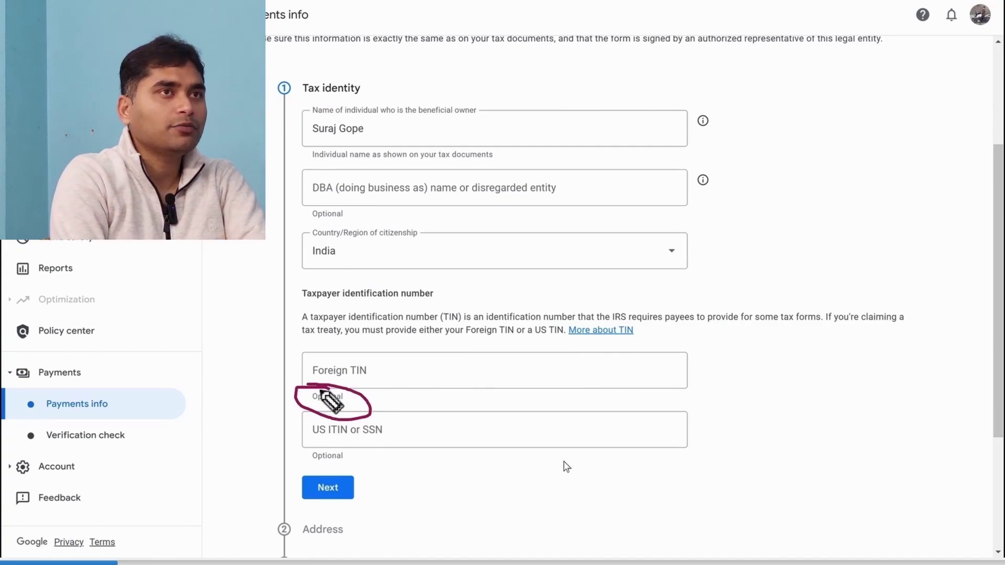
{"action": "key", "text": "e"}
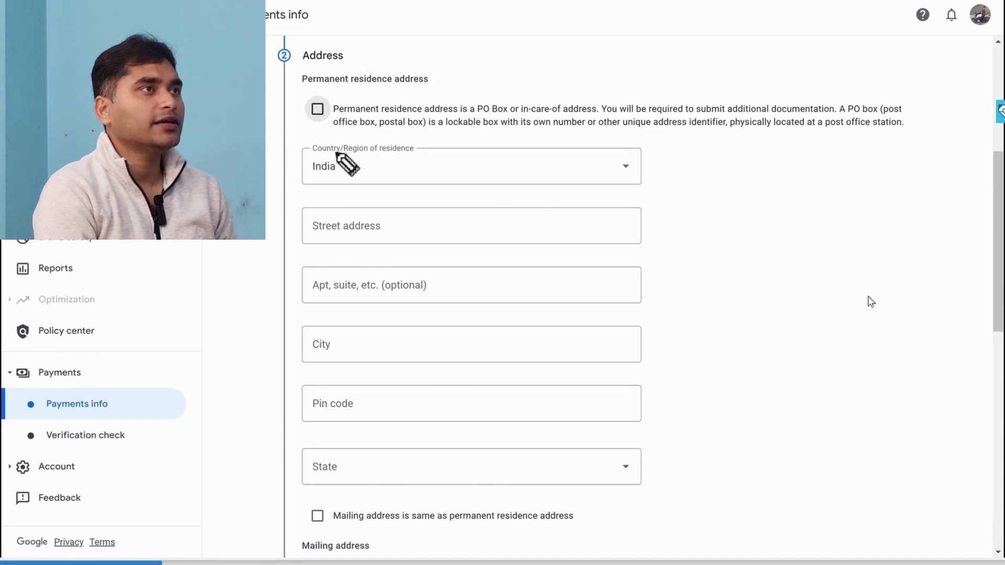
Step: Fill in the permanent residence address in India and set the mailing address as the same as the permanent one
{"action": "left_click_drag", "start_coordinate": [306, 162], "coordinate": [327, 141]}
{"action": "mouse_move", "coordinate": [306, 237]}
{"action": "left_mouse_down"}
{"action": "mouse_move", "coordinate": [318, 249]}
{"action": "mouse_move", "coordinate": [425, 227]}
{"action": "left_mouse_up"}
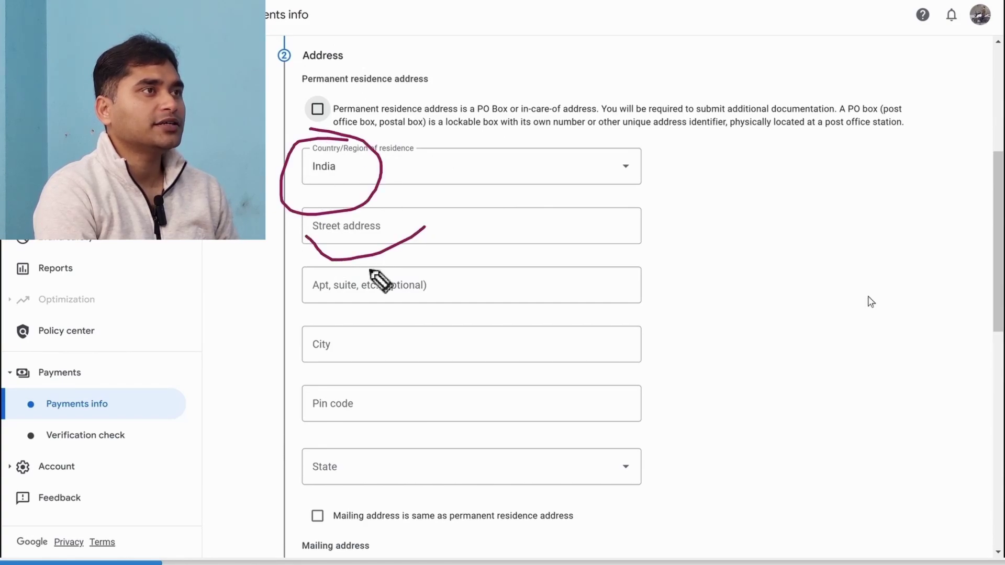
{"action": "left_click_drag", "start_coordinate": [327, 279], "coordinate": [481, 312]}
{"action": "left_click_drag", "start_coordinate": [327, 338], "coordinate": [448, 361]}
{"action": "left_click_drag", "start_coordinate": [338, 400], "coordinate": [473, 413]}
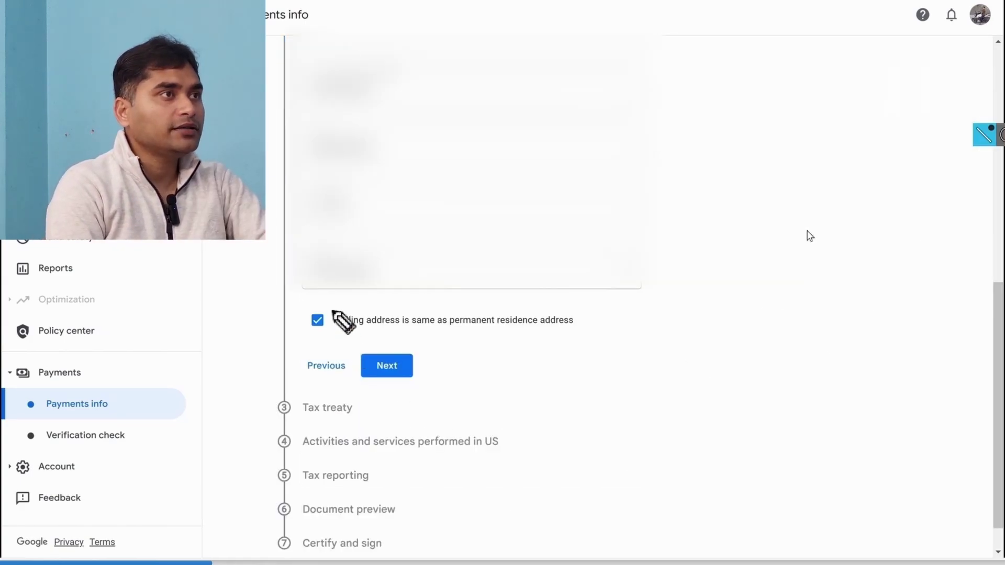
{"action": "mouse_move", "coordinate": [331, 306]}
{"action": "left_mouse_down"}
{"action": "mouse_move", "coordinate": [300, 304]}
{"action": "mouse_move", "coordinate": [316, 337]}
{"action": "mouse_move", "coordinate": [329, 309]}
{"action": "left_mouse_up"}
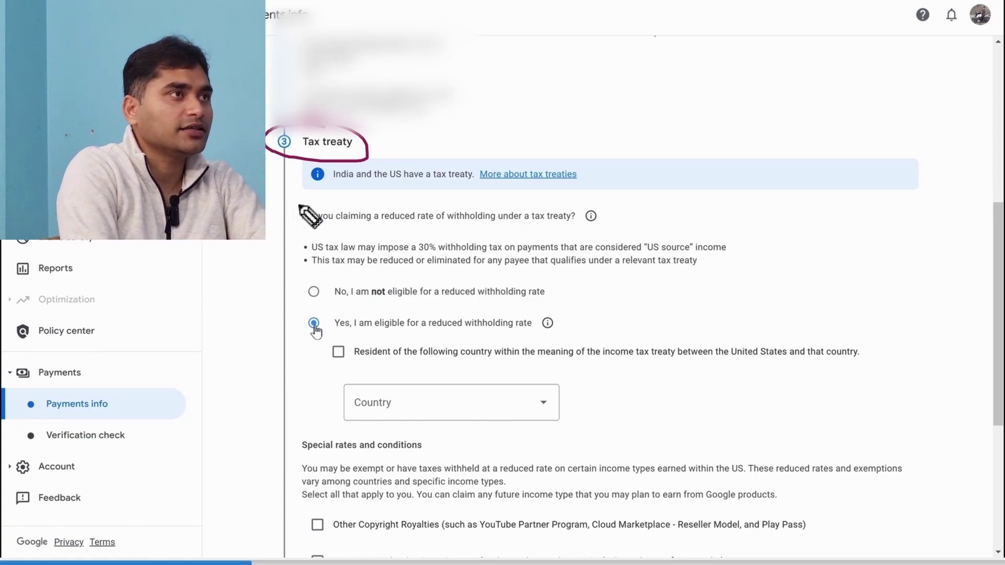
Step: Declare tax treaty residency in India for the reduced withholding rate and review the income types under Special rates and conditions
{"action": "mouse_move", "coordinate": [317, 234]}
{"action": "left_mouse_down"}
{"action": "mouse_move", "coordinate": [307, 250]}
{"action": "mouse_move", "coordinate": [353, 261]}
{"action": "mouse_move", "coordinate": [699, 260]}
{"action": "mouse_move", "coordinate": [724, 244]}
{"action": "mouse_move", "coordinate": [309, 234]}
{"action": "left_mouse_up"}
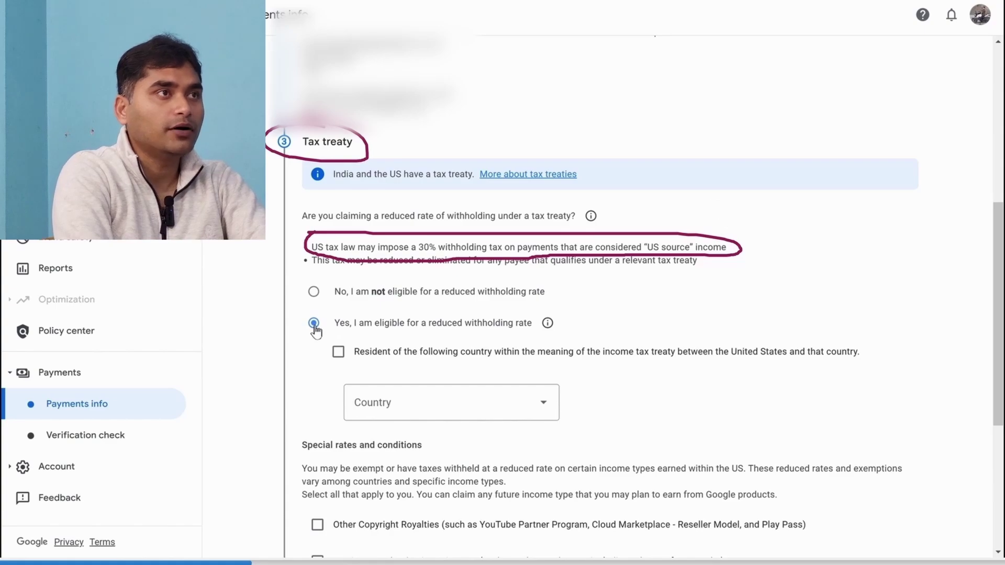
{"action": "key", "text": "e"}
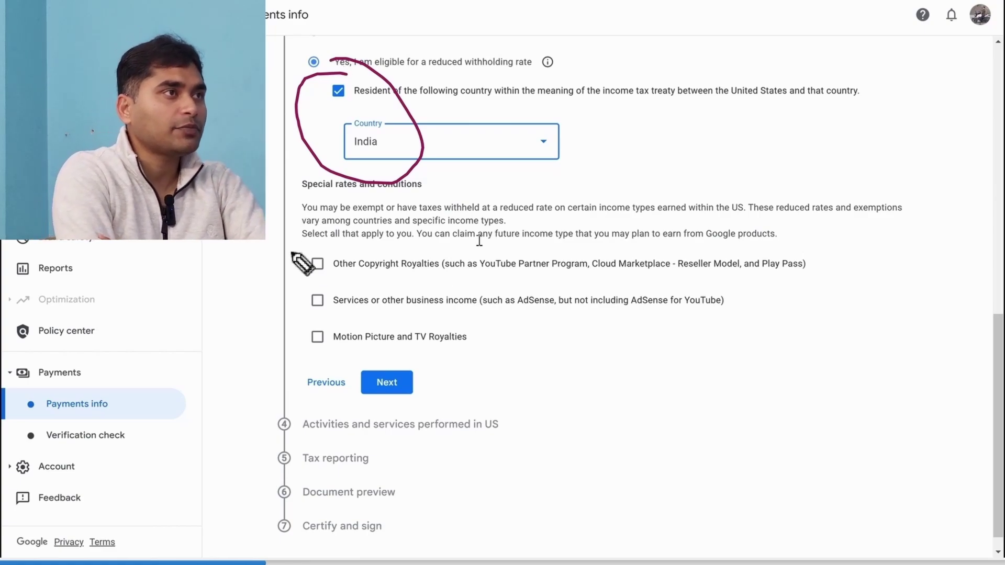
{"action": "mouse_move", "coordinate": [303, 262]}
{"action": "left_mouse_down"}
{"action": "mouse_move", "coordinate": [313, 286]}
{"action": "mouse_move", "coordinate": [366, 268]}
{"action": "left_mouse_up"}
{"action": "left_click", "coordinate": [303, 305]}
{"action": "left_click_drag", "start_coordinate": [302, 305], "coordinate": [373, 304]}
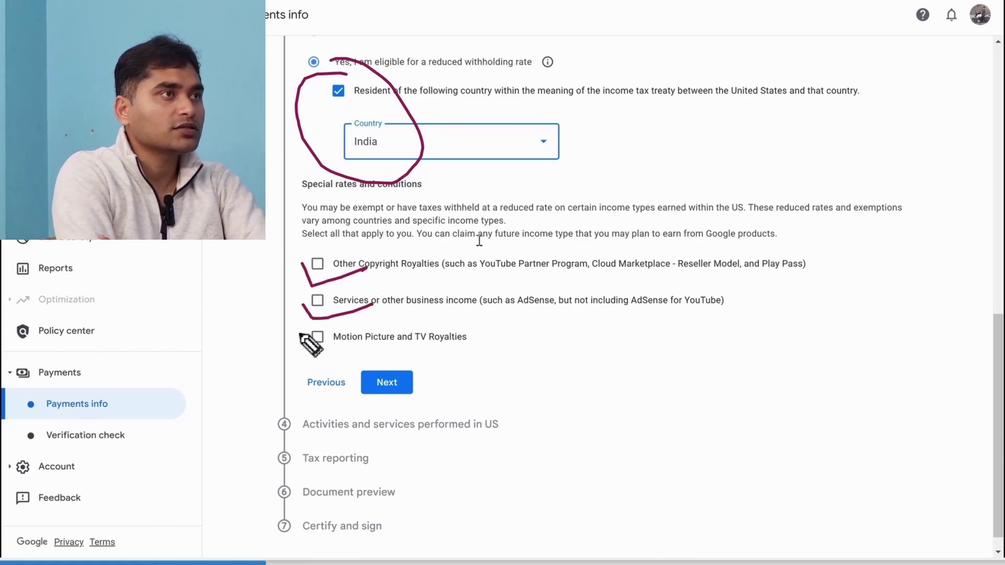
{"action": "left_click_drag", "start_coordinate": [300, 333], "coordinate": [371, 347]}
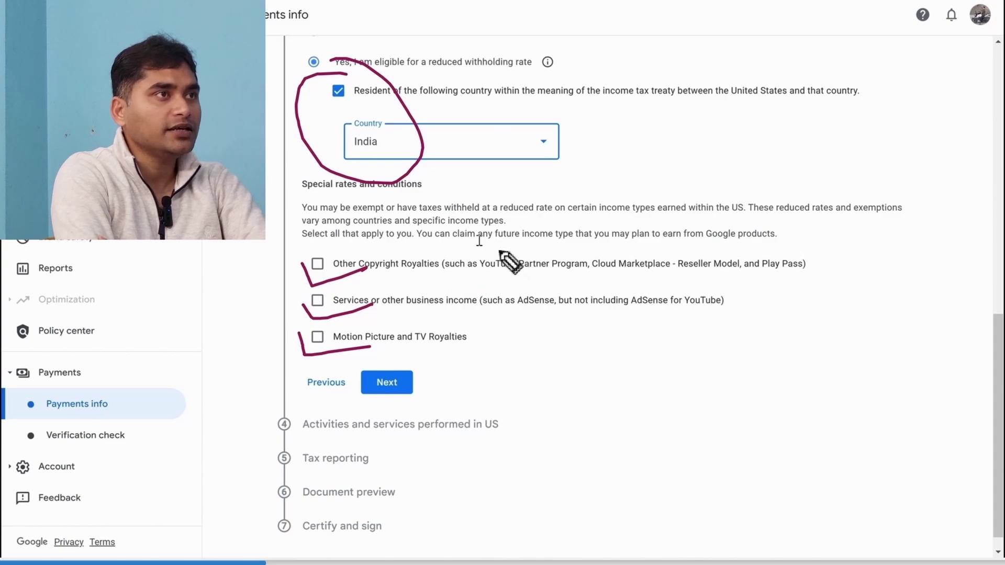
{"action": "mouse_move", "coordinate": [507, 284]}
{"action": "left_mouse_down"}
{"action": "mouse_move", "coordinate": [471, 304]}
{"action": "mouse_move", "coordinate": [540, 315]}
{"action": "mouse_move", "coordinate": [554, 293]}
{"action": "mouse_move", "coordinate": [507, 284]}
{"action": "left_mouse_up"}
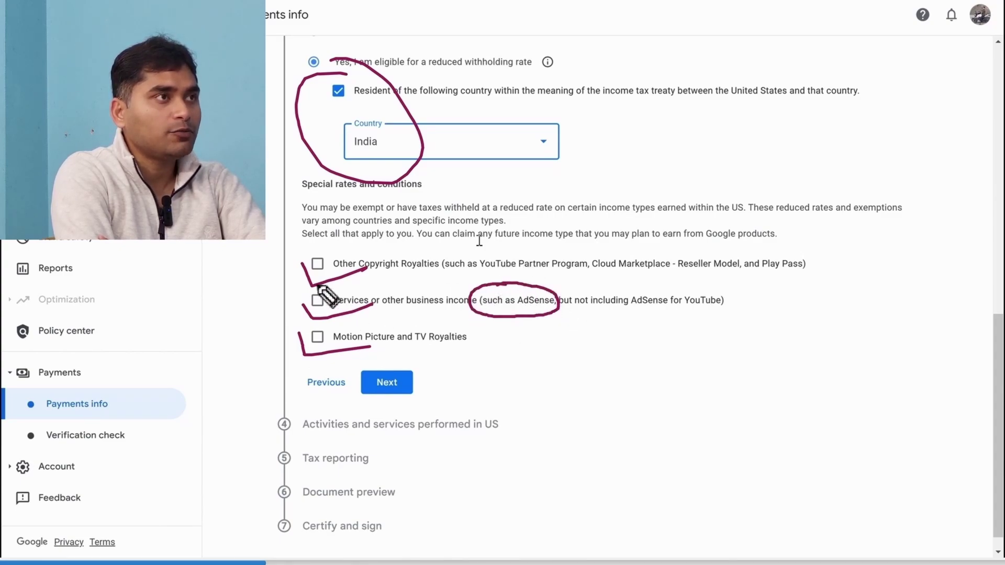
{"action": "mouse_move", "coordinate": [325, 296]}
{"action": "left_mouse_down"}
{"action": "mouse_move", "coordinate": [339, 320]}
{"action": "mouse_move", "coordinate": [321, 297]}
{"action": "left_mouse_up"}
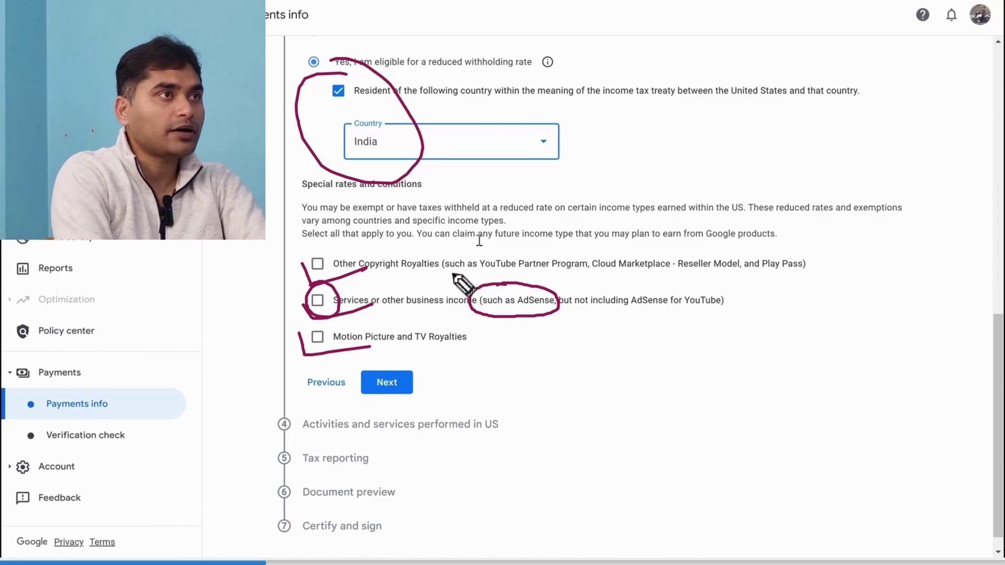
{"action": "left_click_drag", "start_coordinate": [451, 273], "coordinate": [602, 279]}
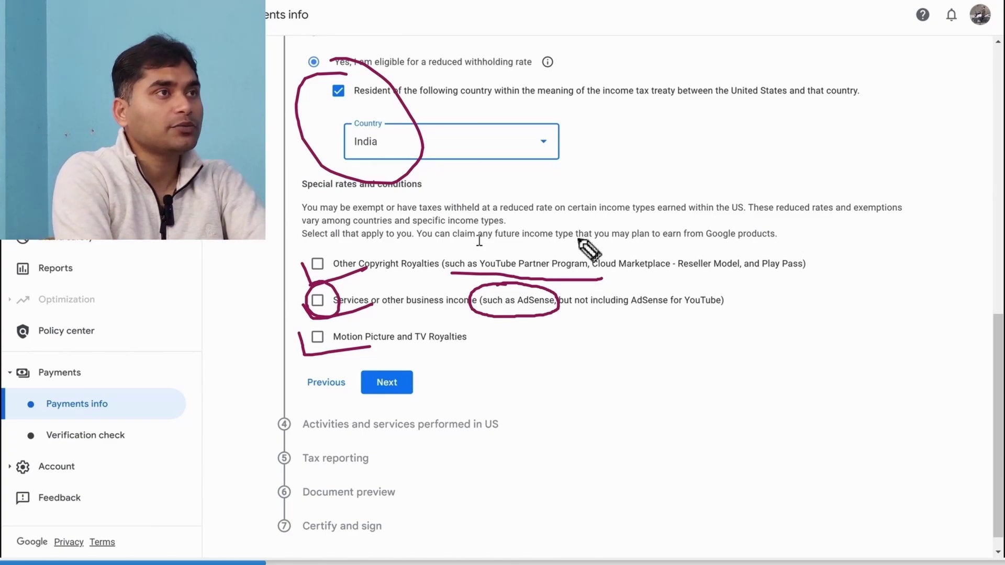
{"action": "left_click_drag", "start_coordinate": [445, 260], "coordinate": [596, 263]}
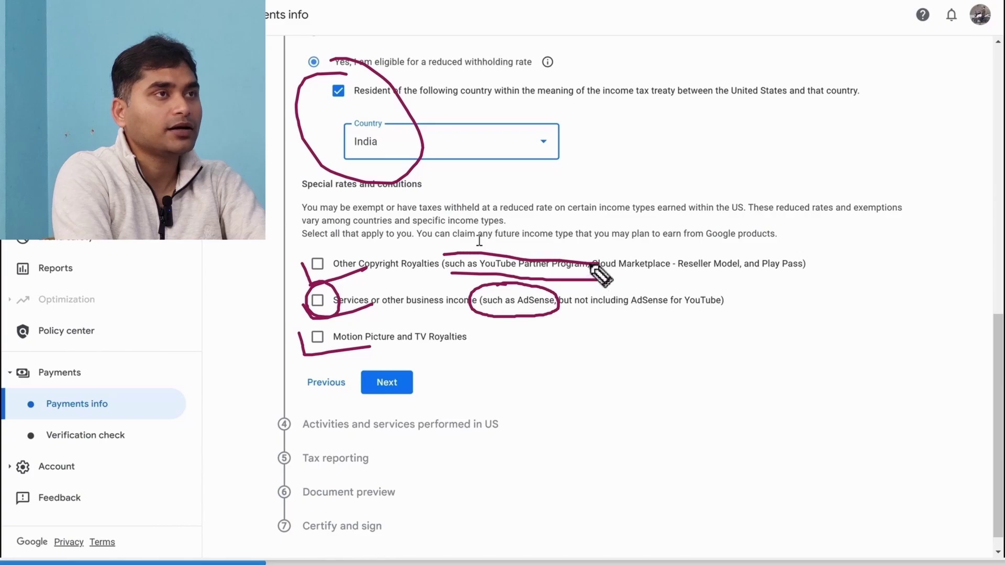
{"action": "left_click_drag", "start_coordinate": [540, 250], "coordinate": [499, 250]}
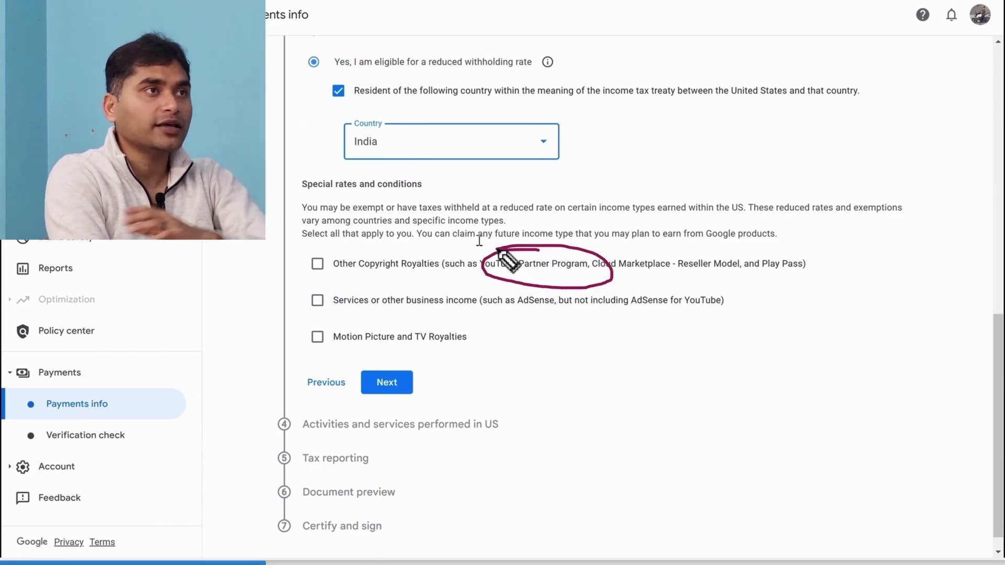
{"action": "mouse_move", "coordinate": [373, 314]}
{"action": "left_mouse_down"}
{"action": "mouse_move", "coordinate": [339, 315]}
{"action": "mouse_move", "coordinate": [489, 352]}
{"action": "mouse_move", "coordinate": [344, 312]}
{"action": "left_mouse_up"}
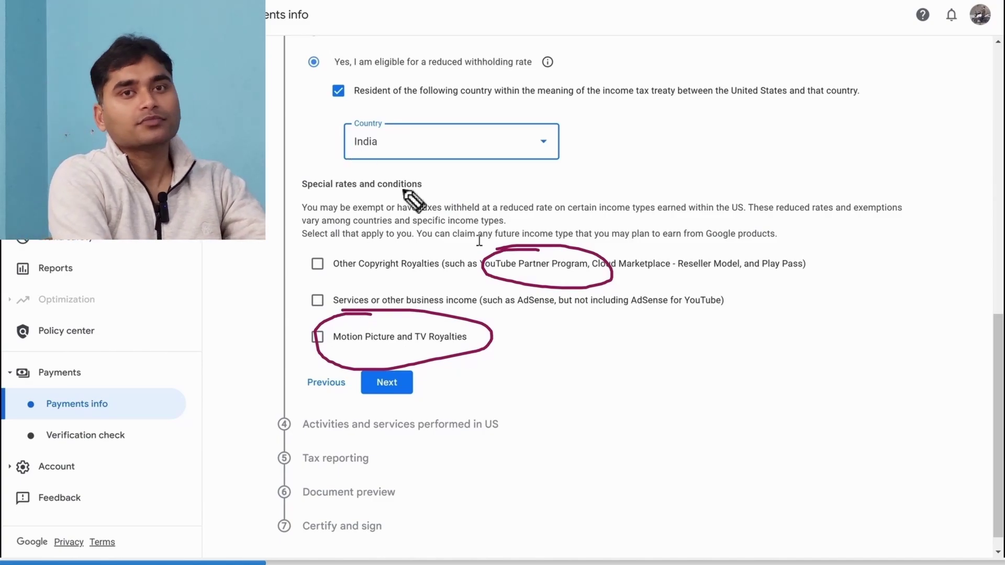
{"action": "mouse_move", "coordinate": [322, 245]}
{"action": "left_mouse_down"}
{"action": "mouse_move", "coordinate": [287, 374]}
{"action": "mouse_move", "coordinate": [367, 272]}
{"action": "mouse_move", "coordinate": [308, 247]}
{"action": "left_mouse_up"}
{"action": "key", "text": "Escape"}
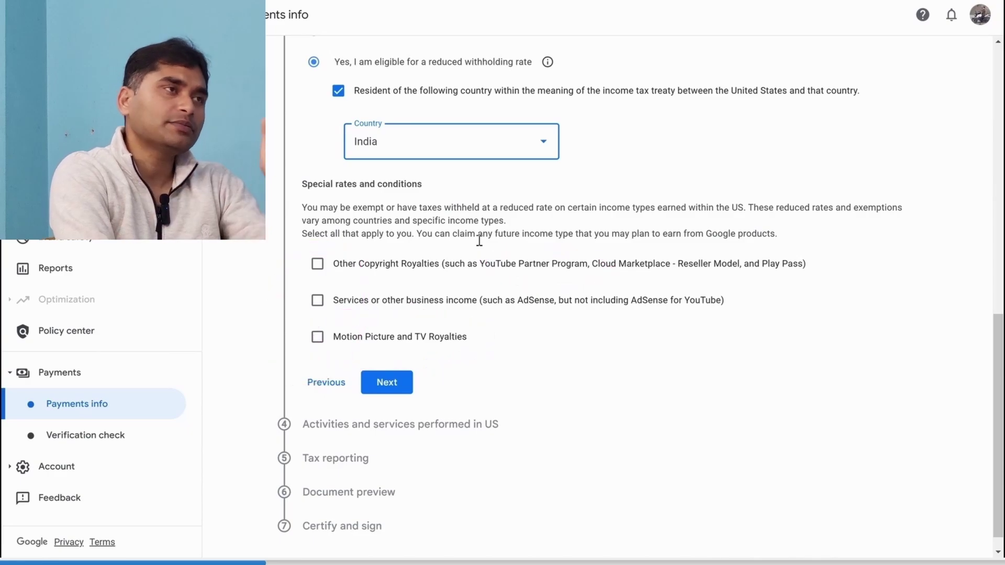
Step: Claim Other Copyright Royalties under Article 12 and paragraph 2A II at the 15% reduced treaty rate, confirming the treaty terms
{"action": "left_click", "coordinate": [318, 264]}
{"action": "left_click", "coordinate": [444, 315]}
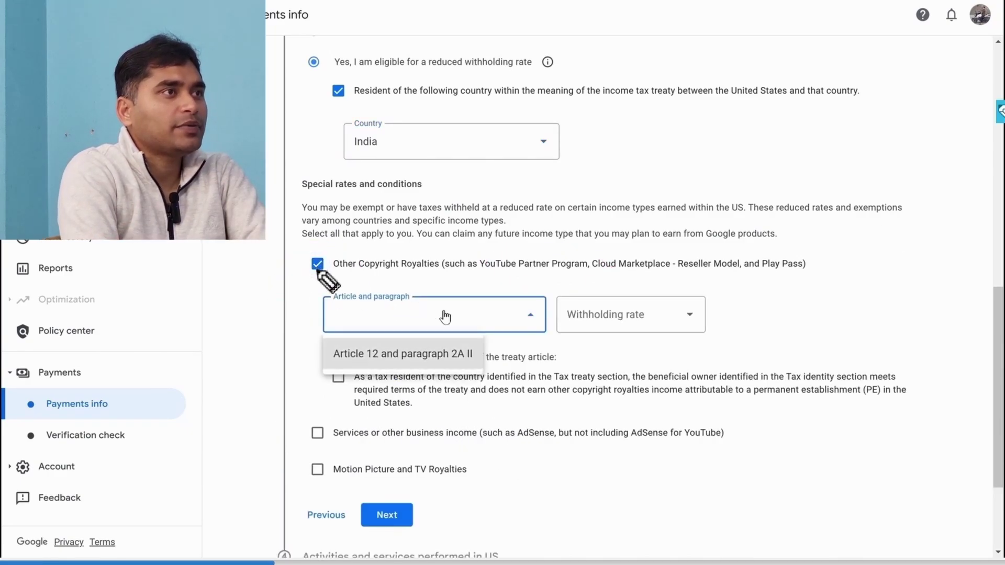
{"action": "left_click", "coordinate": [401, 361]}
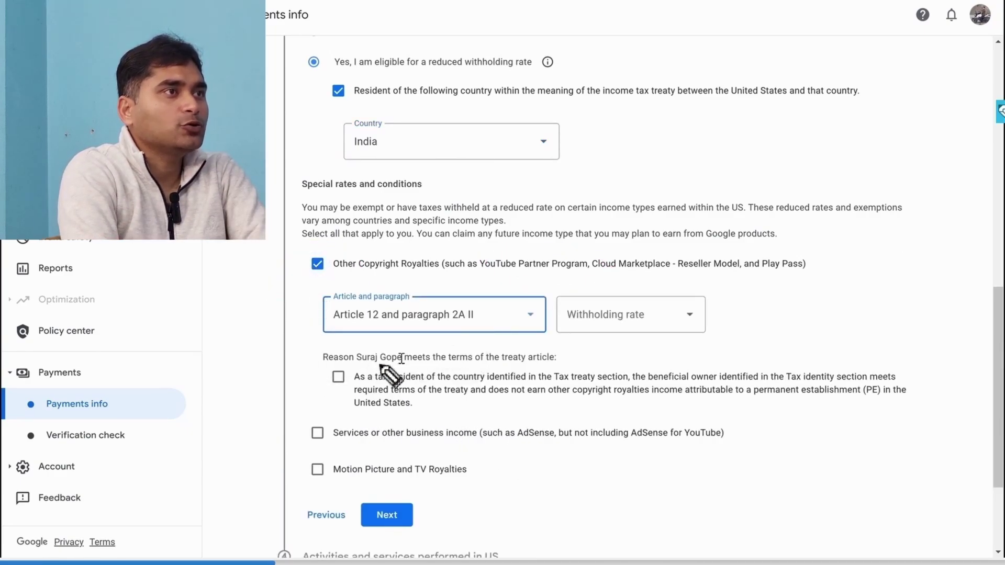
{"action": "left_click", "coordinate": [640, 330]}
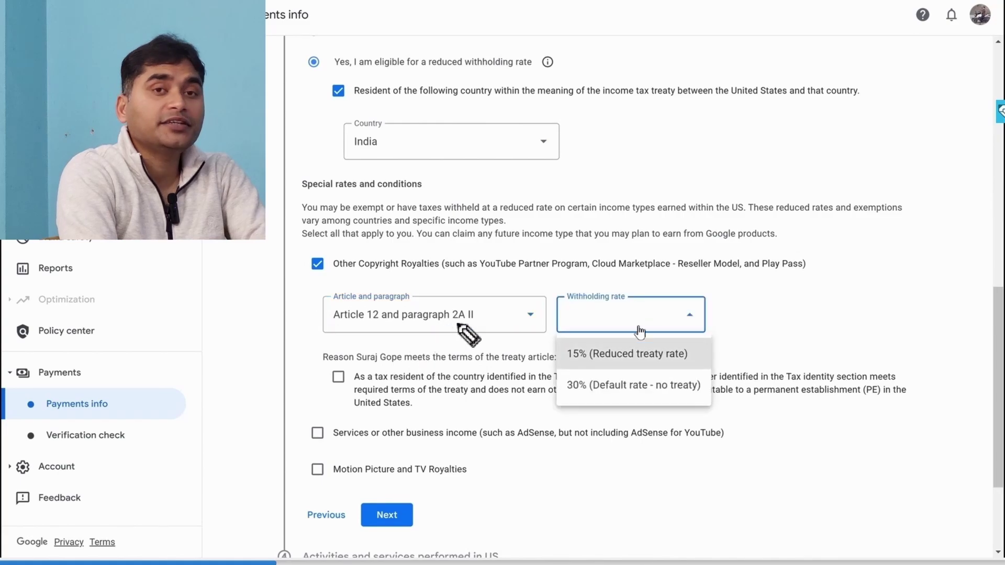
{"action": "left_click", "coordinate": [689, 358]}
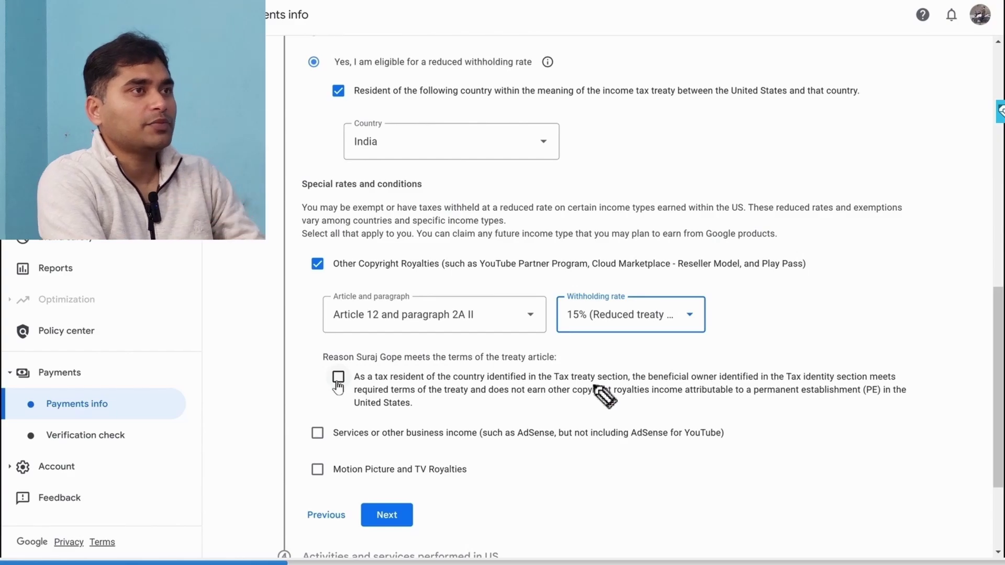
Step: Claim Services or other business income under Article 7 and paragraph 1 at the 0% reduced treaty rate, confirming the treaty terms
{"action": "left_click", "coordinate": [479, 298]}
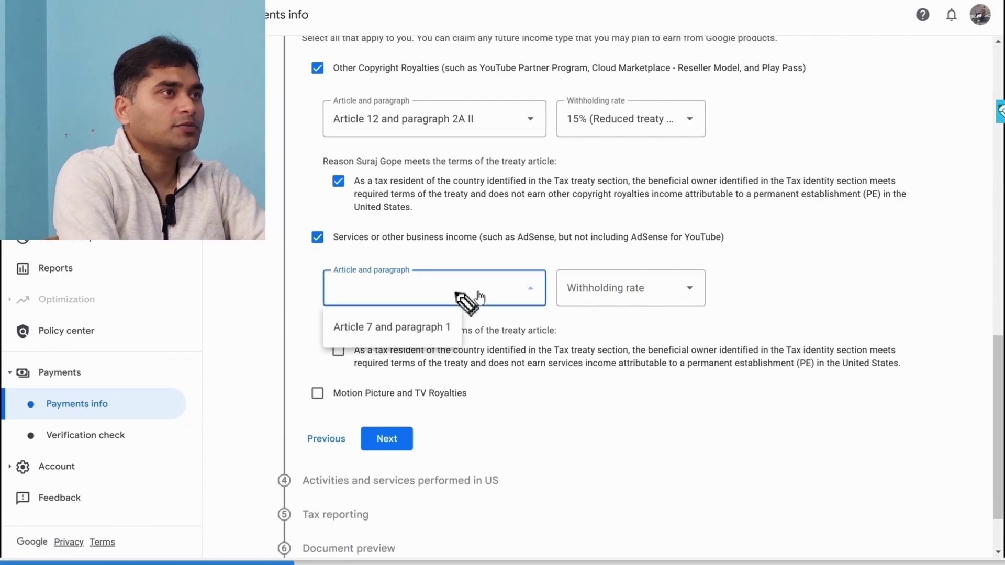
{"action": "left_click", "coordinate": [398, 328]}
{"action": "left_click", "coordinate": [618, 296]}
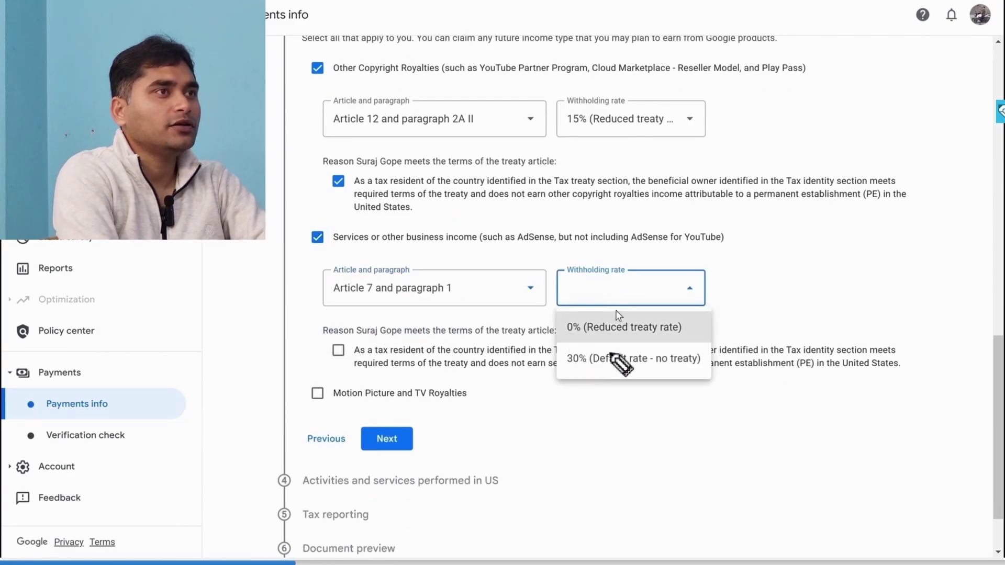
{"action": "left_click", "coordinate": [623, 327]}
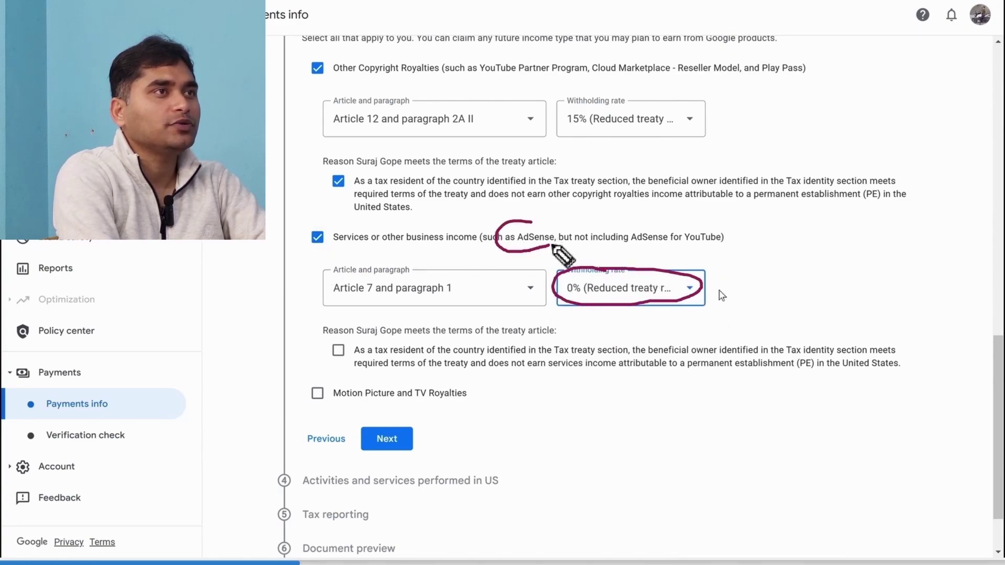
{"action": "left_click", "coordinate": [339, 352]}
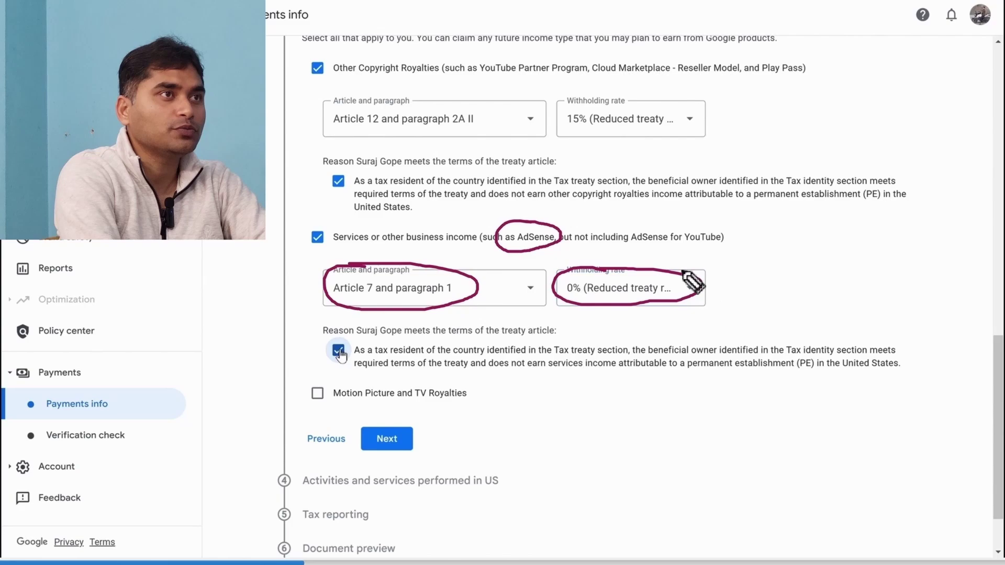
Step: Claim Motion Picture and TV Royalties under Article 12 and paragraph 2A II at the 15% reduced treaty rate, confirming the treaty terms
{"action": "left_click", "coordinate": [318, 392]}
{"action": "left_click", "coordinate": [455, 449]}
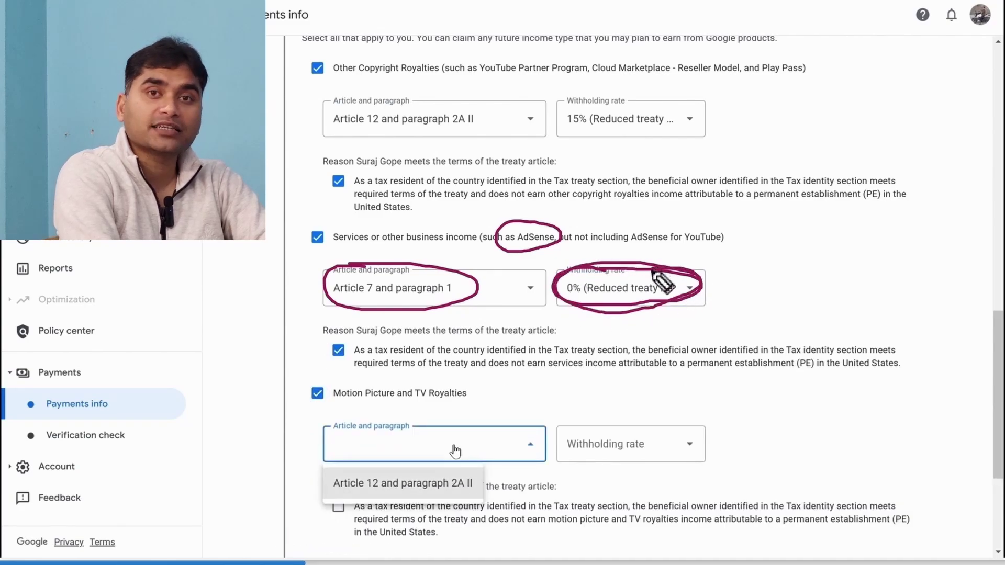
{"action": "left_click", "coordinate": [427, 482]}
{"action": "left_click", "coordinate": [606, 445]}
{"action": "left_click", "coordinate": [634, 484]}
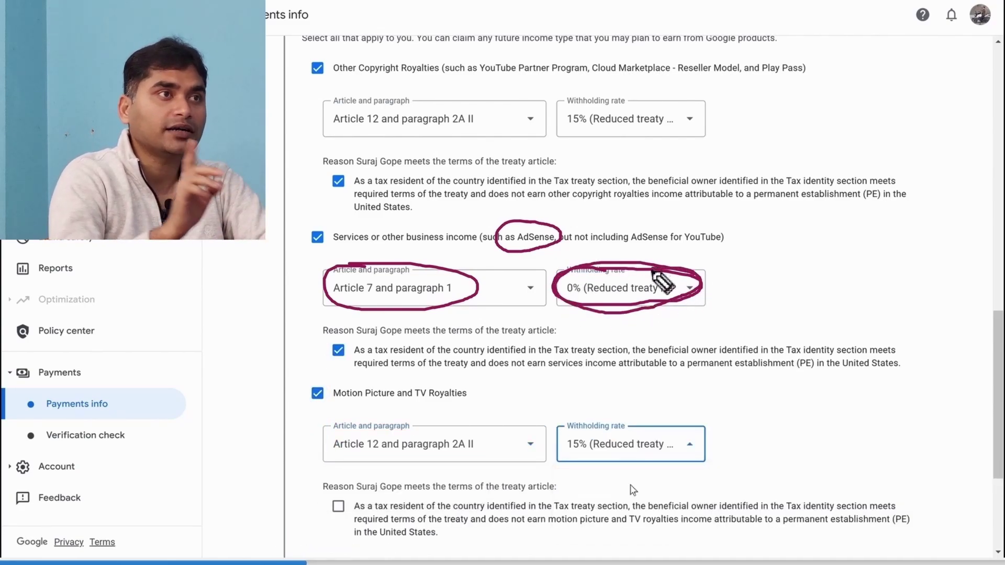
{"action": "scroll", "coordinate": [810, 410], "scroll_direction": "down", "scroll_amount": 3}
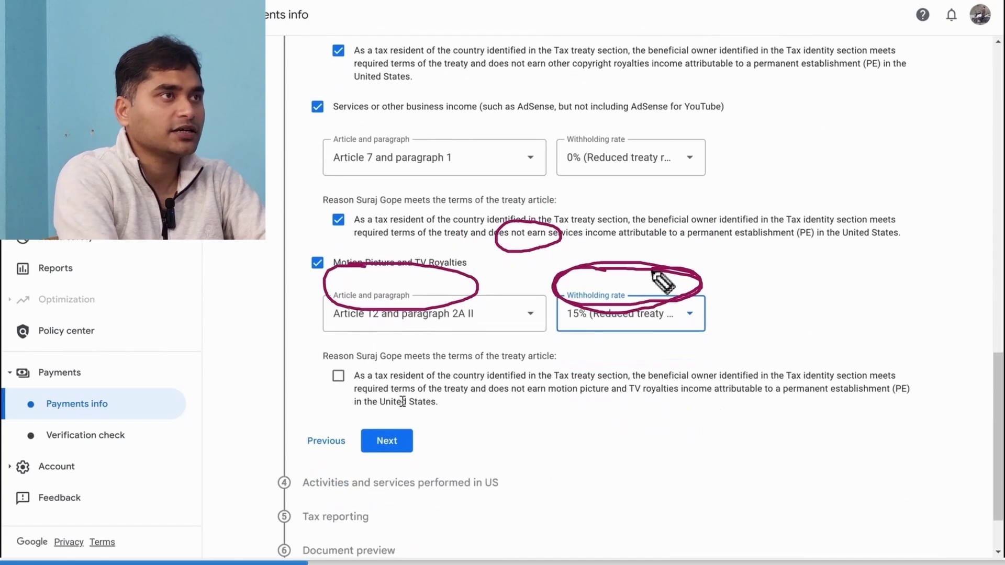
{"action": "left_click", "coordinate": [338, 376]}
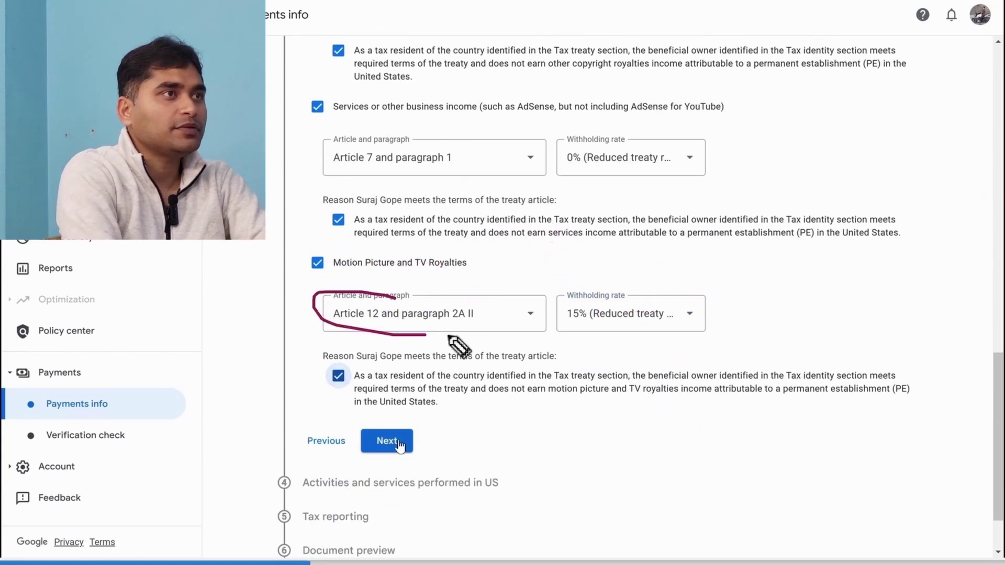
{"action": "left_click_drag", "start_coordinate": [451, 340], "coordinate": [460, 314]}
{"action": "mouse_move", "coordinate": [599, 286]}
{"action": "left_mouse_down"}
{"action": "mouse_move", "coordinate": [713, 321]}
{"action": "mouse_move", "coordinate": [624, 291]}
{"action": "left_mouse_up"}
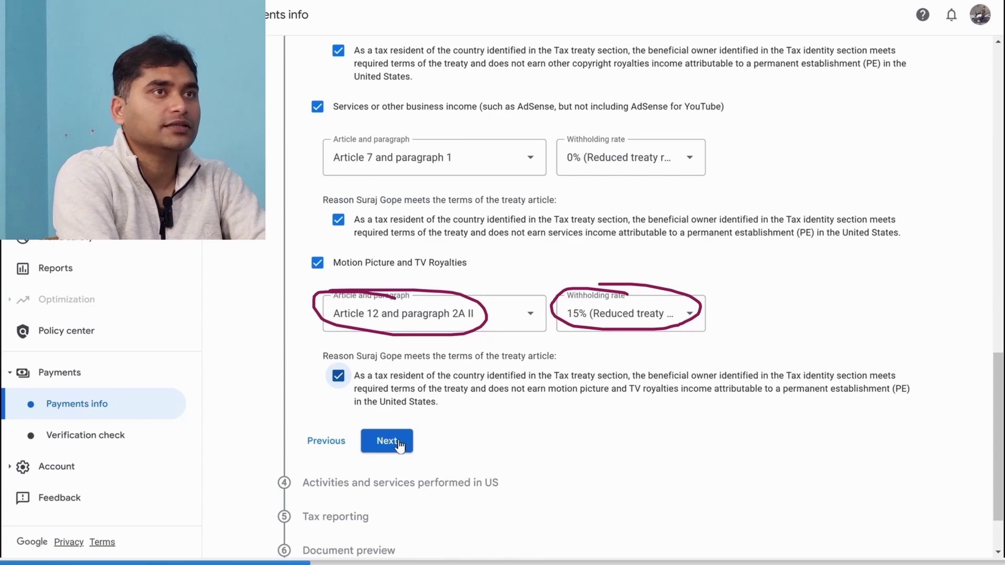
{"action": "key", "text": "Escape"}
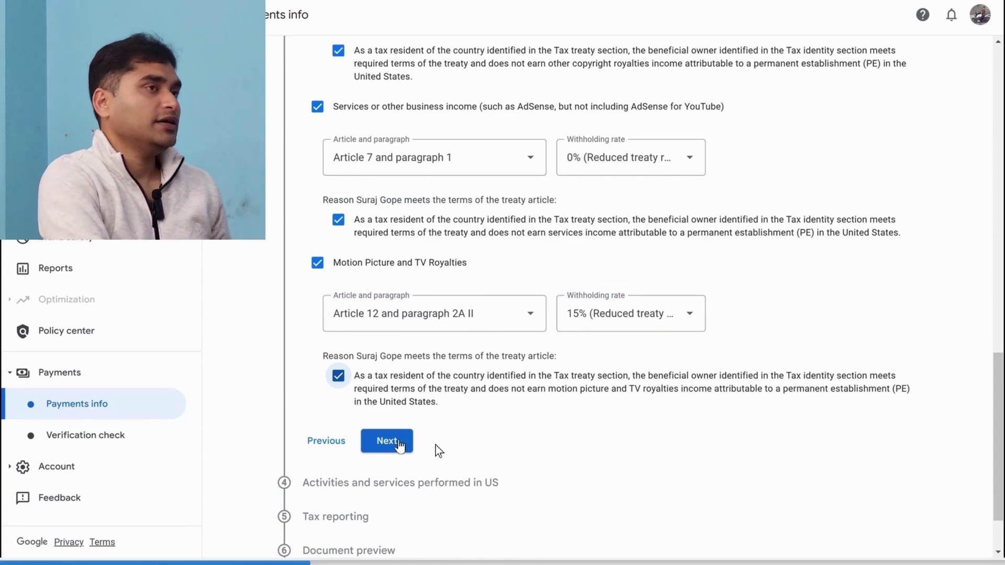
Step: Answer No to activities and services performed in the US and certify that the services are performed solely outside the US
{"action": "left_click", "coordinate": [399, 445]}
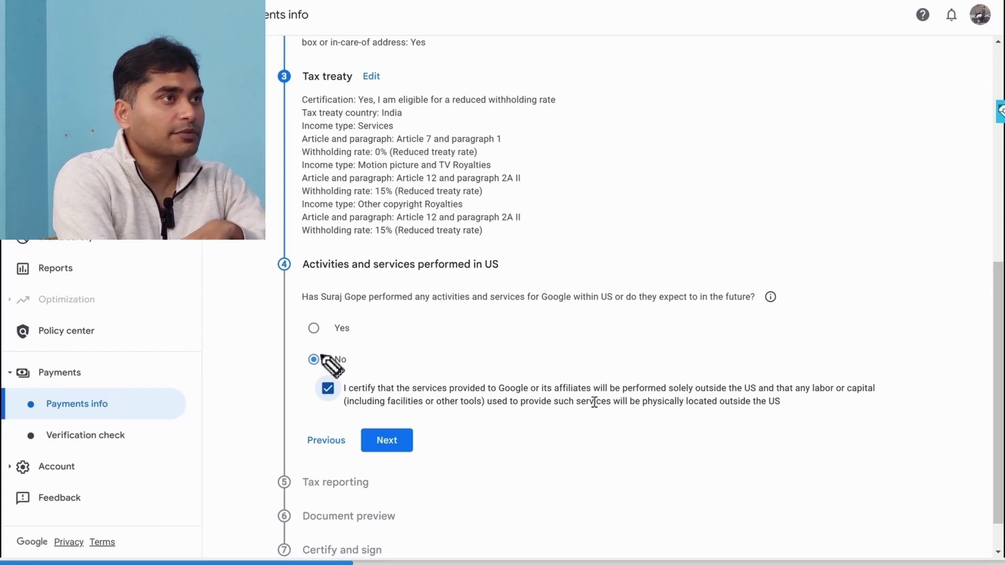
{"action": "mouse_move", "coordinate": [314, 347]}
{"action": "left_mouse_down"}
{"action": "mouse_move", "coordinate": [304, 368]}
{"action": "mouse_move", "coordinate": [366, 373]}
{"action": "mouse_move", "coordinate": [312, 349]}
{"action": "left_mouse_up"}
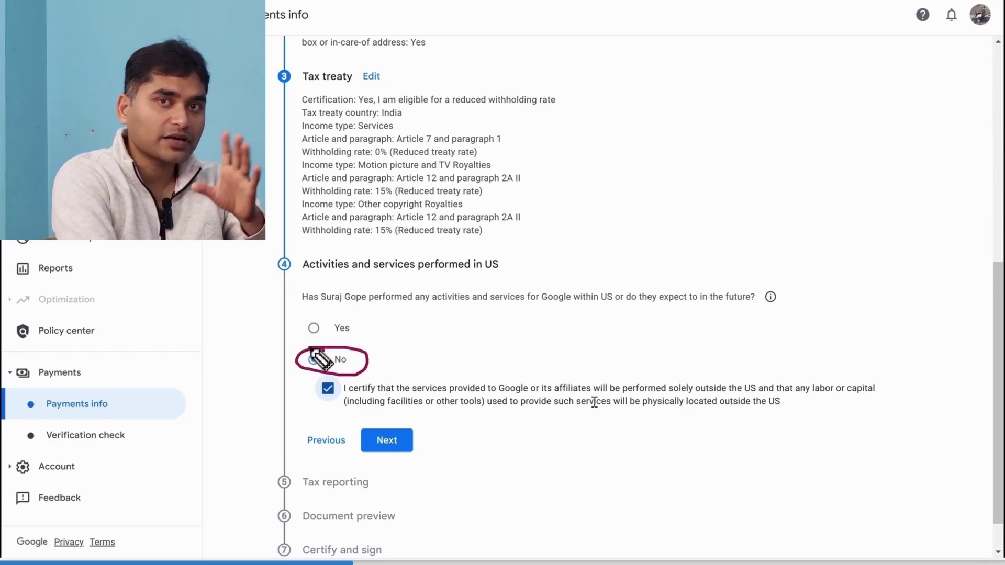
{"action": "key", "text": "Escape"}
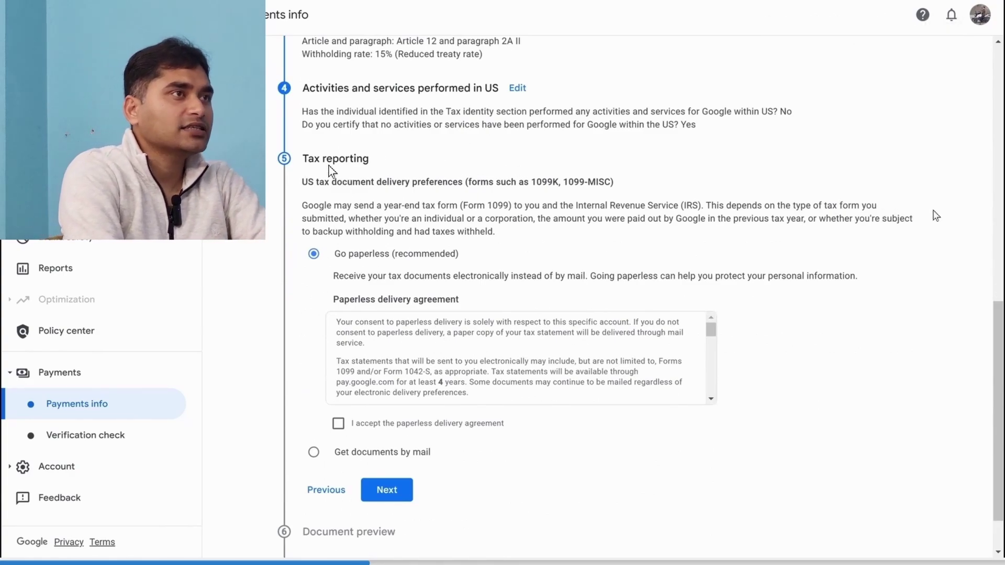
Step: Circle the Go paperless (recommended) option and the paperless delivery agreement checkbox with the annotation pen
{"action": "mouse_move", "coordinate": [331, 236]}
{"action": "left_mouse_down"}
{"action": "mouse_move", "coordinate": [303, 244]}
{"action": "mouse_move", "coordinate": [365, 267]}
{"action": "mouse_move", "coordinate": [489, 265]}
{"action": "mouse_move", "coordinate": [288, 240]}
{"action": "left_mouse_up"}
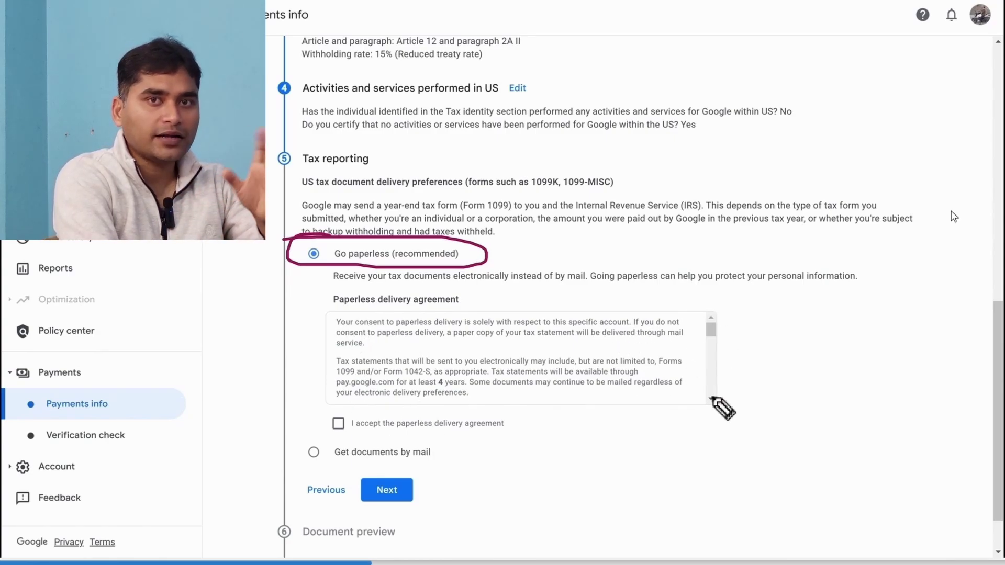
{"action": "mouse_move", "coordinate": [347, 407]}
{"action": "left_mouse_down"}
{"action": "mouse_move", "coordinate": [329, 413]}
{"action": "mouse_move", "coordinate": [347, 439]}
{"action": "left_mouse_up"}
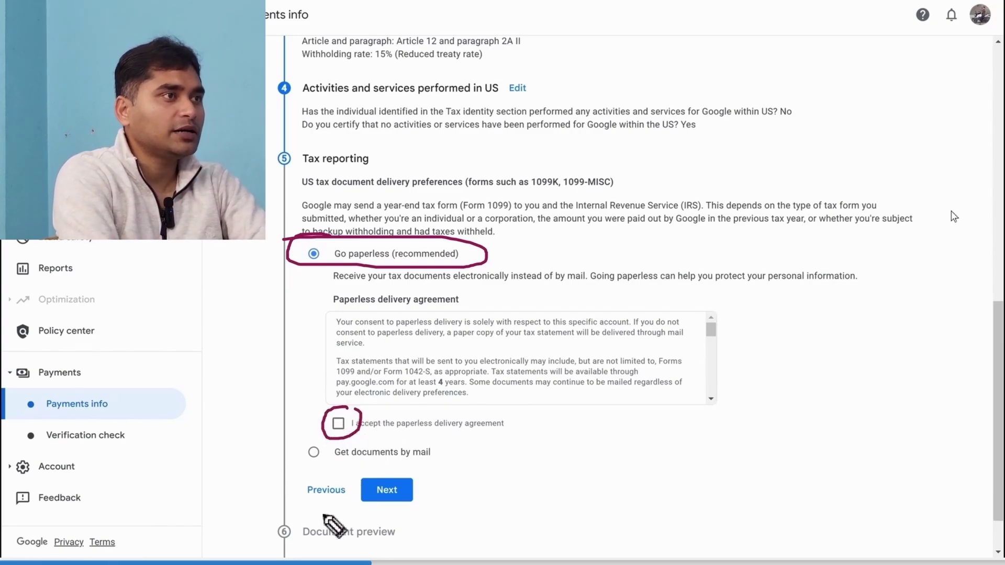
Step: Circle the Document preview heading, the W-8BEN form list, the review confirmation checkbox and the Certify and sign heading, then clear the pen marks
{"action": "mouse_move", "coordinate": [325, 511]}
{"action": "left_mouse_down"}
{"action": "mouse_move", "coordinate": [256, 534]}
{"action": "mouse_move", "coordinate": [411, 530]}
{"action": "mouse_move", "coordinate": [306, 507]}
{"action": "left_mouse_up"}
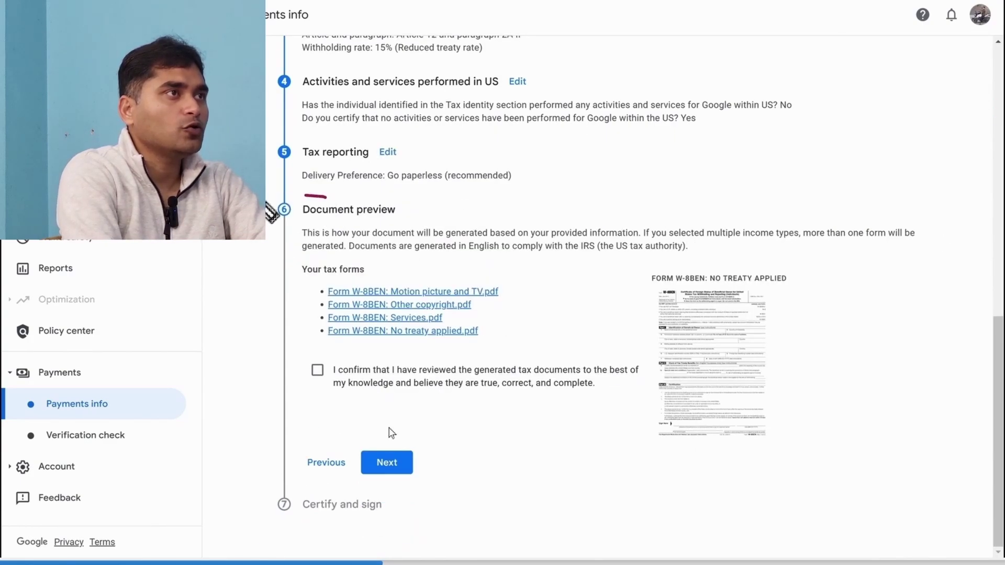
{"action": "mouse_move", "coordinate": [327, 197]}
{"action": "left_mouse_down"}
{"action": "mouse_move", "coordinate": [463, 241]}
{"action": "mouse_move", "coordinate": [283, 207]}
{"action": "left_mouse_up"}
{"action": "mouse_move", "coordinate": [366, 271]}
{"action": "left_mouse_down"}
{"action": "mouse_move", "coordinate": [309, 281]}
{"action": "mouse_move", "coordinate": [322, 346]}
{"action": "mouse_move", "coordinate": [518, 361]}
{"action": "mouse_move", "coordinate": [497, 275]}
{"action": "mouse_move", "coordinate": [335, 274]}
{"action": "left_mouse_up"}
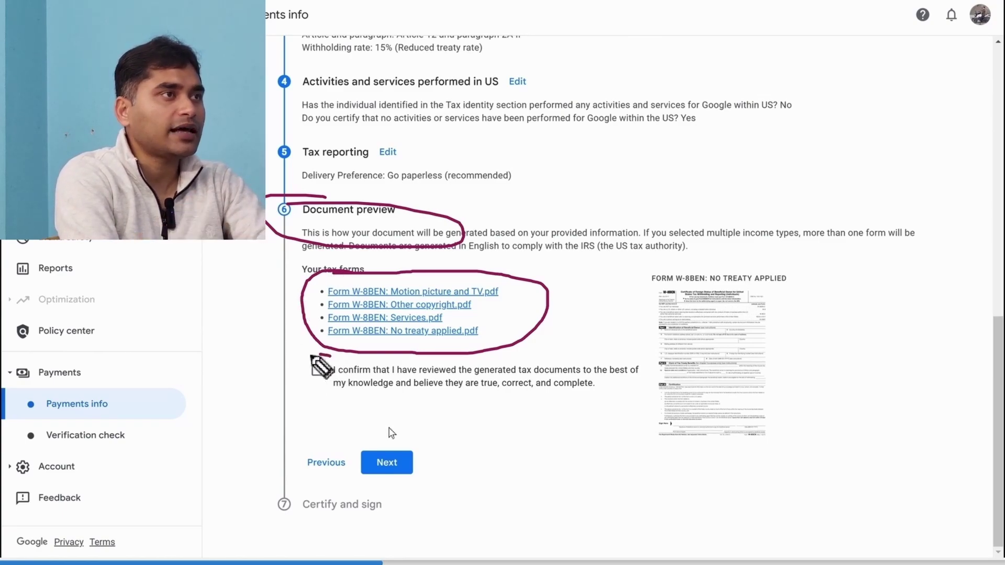
{"action": "left_click_drag", "start_coordinate": [330, 356], "coordinate": [330, 384]}
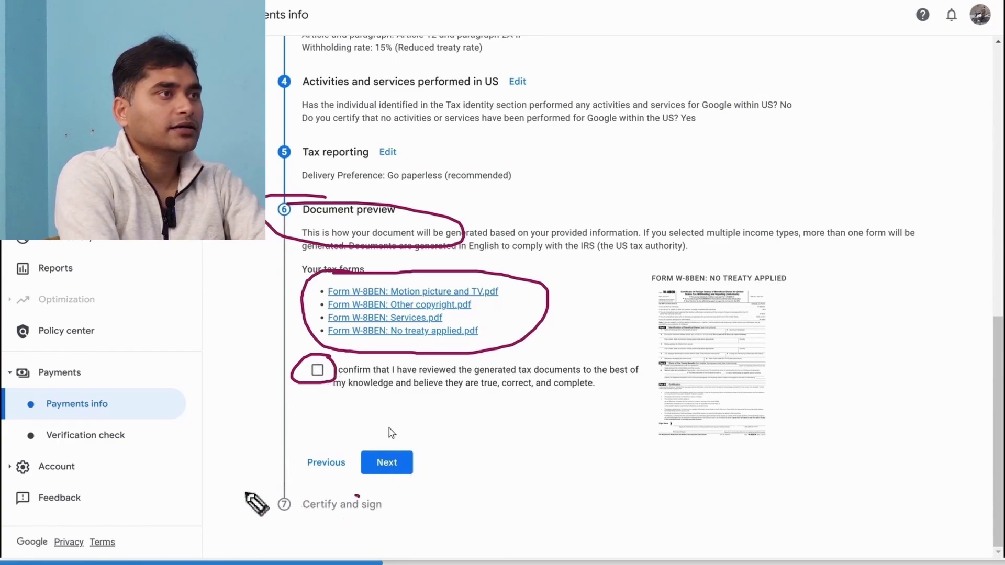
{"action": "left_click_drag", "start_coordinate": [249, 500], "coordinate": [324, 490]}
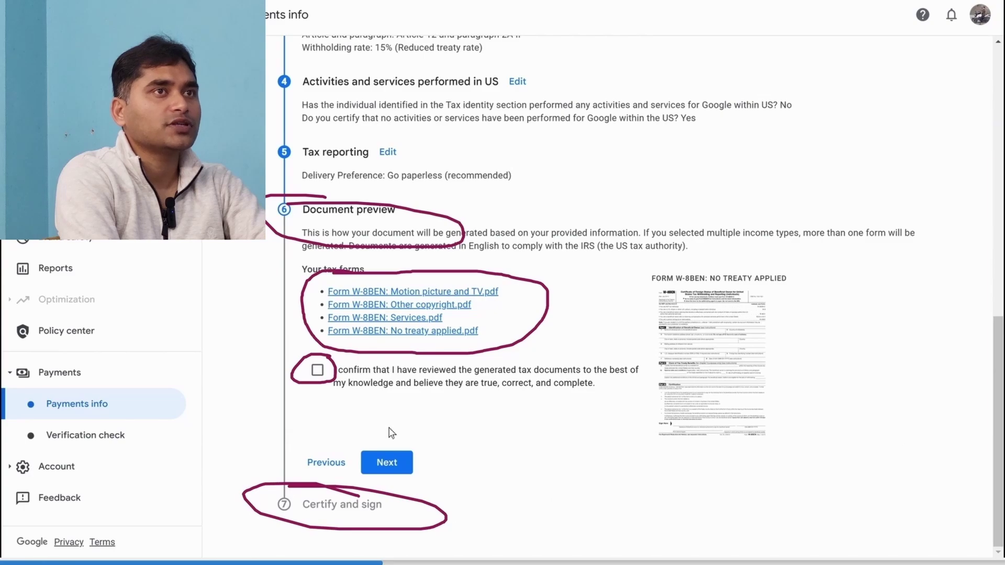
{"action": "key", "text": "Escape"}
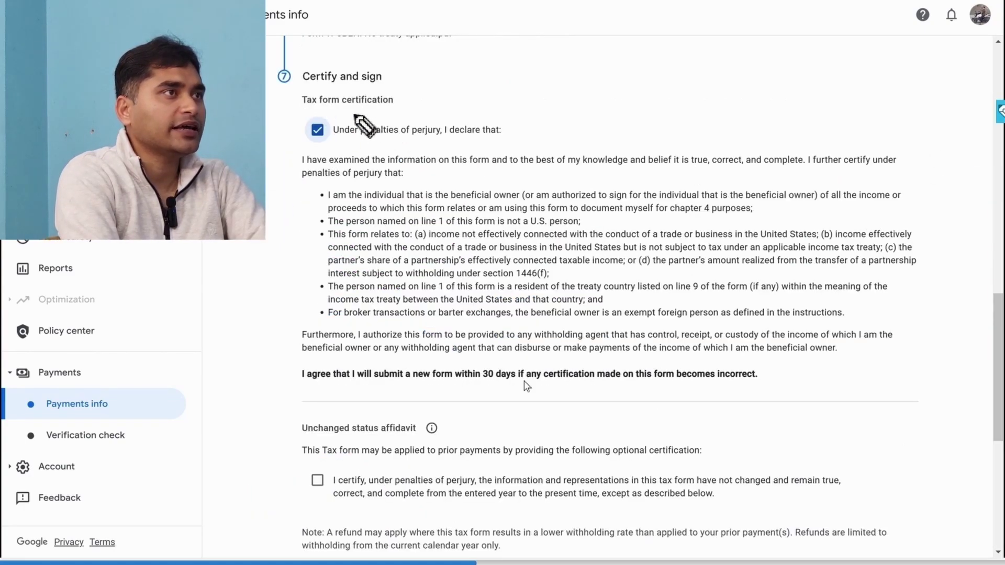
Step: Encircle the perjury declaration statements and draw a check mark over the Tax form certification checkbox with the annotation pen
{"action": "left_click", "coordinate": [320, 184]}
{"action": "mouse_move", "coordinate": [316, 210]}
{"action": "left_mouse_down"}
{"action": "mouse_move", "coordinate": [571, 353]}
{"action": "mouse_move", "coordinate": [900, 237]}
{"action": "mouse_move", "coordinate": [294, 180]}
{"action": "left_mouse_up"}
{"action": "left_click_drag", "start_coordinate": [306, 127], "coordinate": [381, 112]}
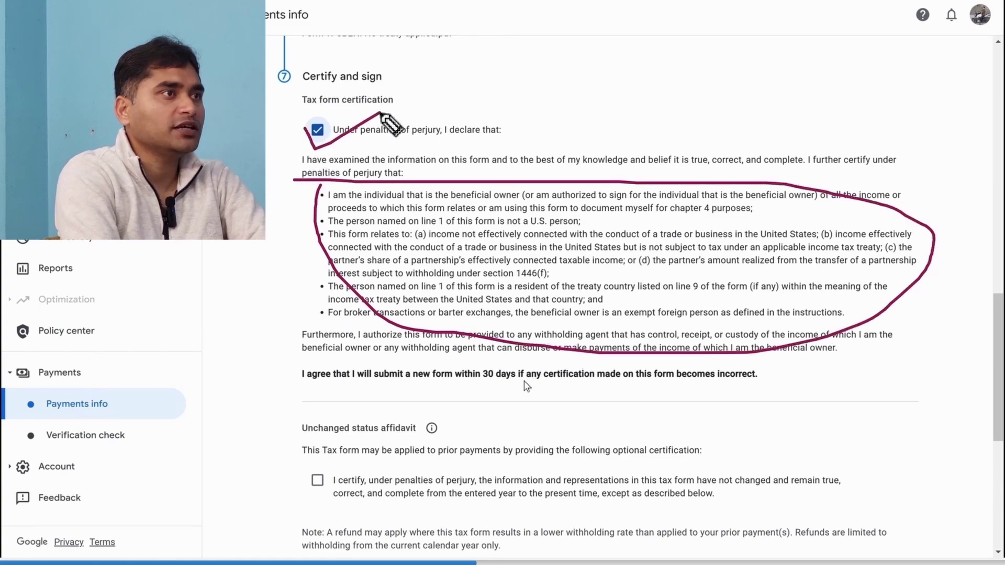
Step: Mark the Unchanged status affidavit heading and its optional certification checkbox with the annotation pen, and clear the marks
{"action": "left_click", "coordinate": [300, 476]}
{"action": "left_click_drag", "start_coordinate": [309, 501], "coordinate": [400, 477]}
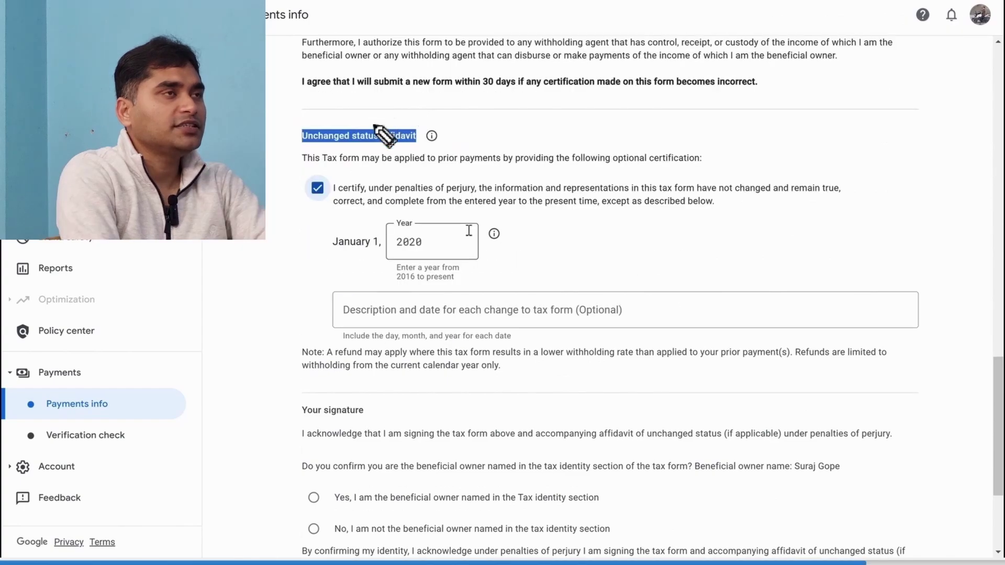
{"action": "mouse_move", "coordinate": [366, 112]}
{"action": "left_mouse_down"}
{"action": "mouse_move", "coordinate": [320, 166]}
{"action": "mouse_move", "coordinate": [396, 105]}
{"action": "mouse_move", "coordinate": [322, 98]}
{"action": "left_mouse_up"}
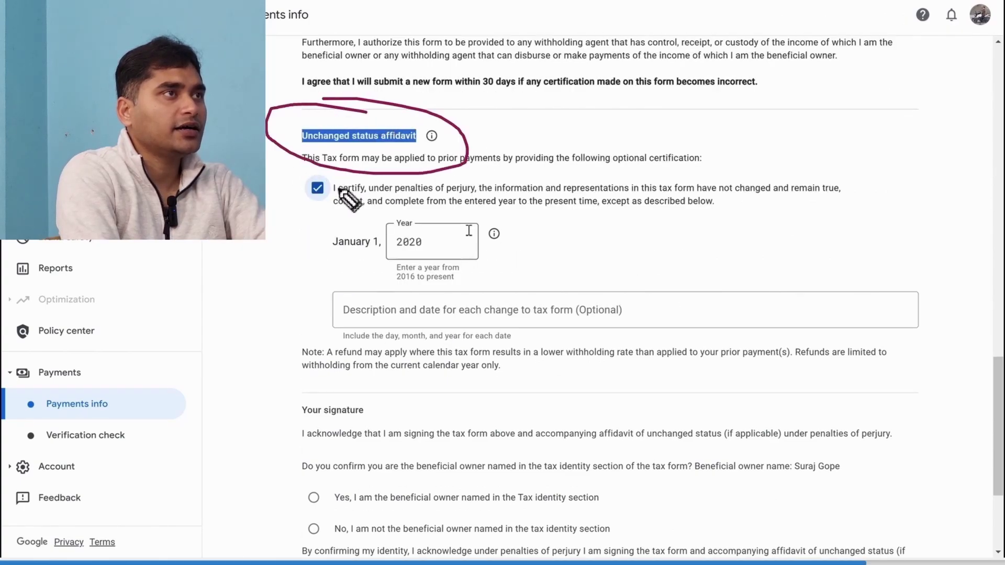
{"action": "left_click_drag", "start_coordinate": [321, 172], "coordinate": [304, 180]}
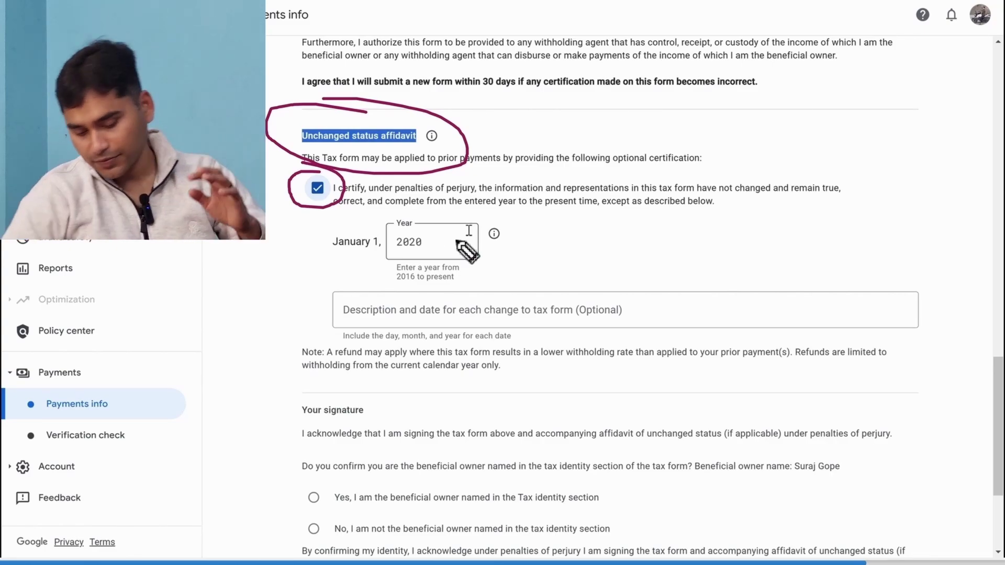
{"action": "key", "text": "Escape"}
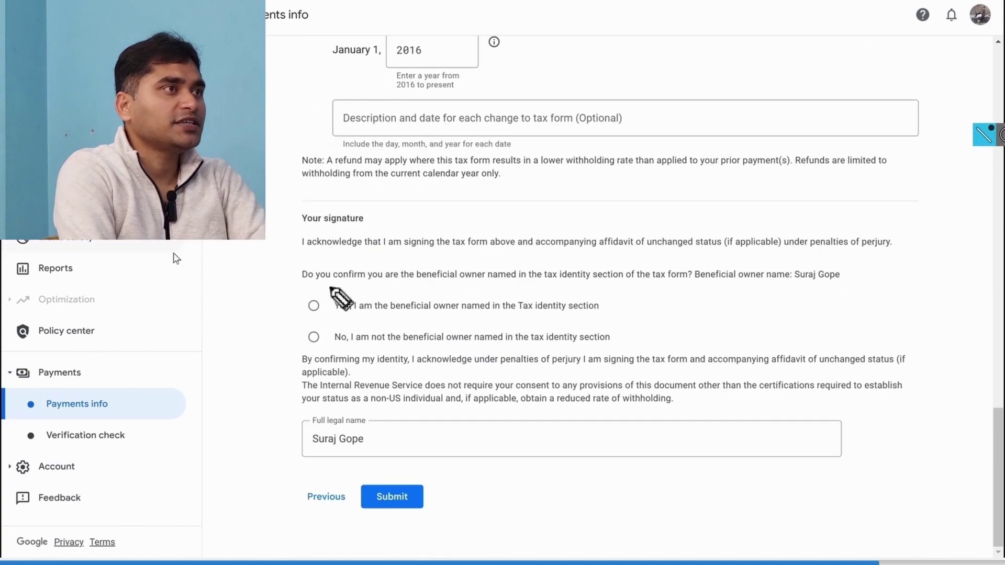
Step: Circle the Yes beneficial-owner option and the full legal name field, and draw a check mark over Submit with the annotation pen
{"action": "mouse_move", "coordinate": [328, 285]}
{"action": "left_mouse_down"}
{"action": "mouse_move", "coordinate": [284, 295]}
{"action": "mouse_move", "coordinate": [374, 325]}
{"action": "mouse_move", "coordinate": [604, 321]}
{"action": "mouse_move", "coordinate": [524, 288]}
{"action": "mouse_move", "coordinate": [307, 287]}
{"action": "left_mouse_up"}
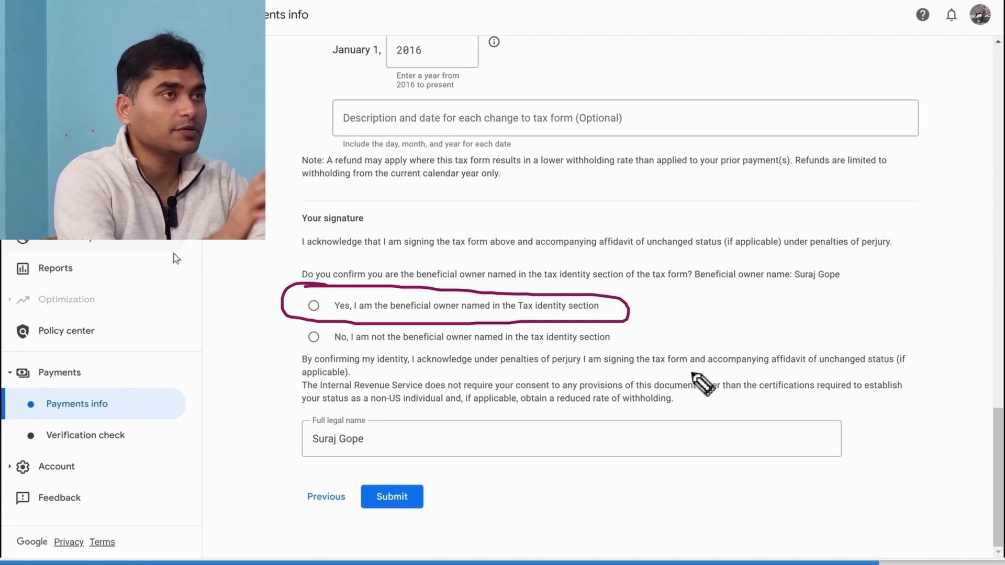
{"action": "mouse_move", "coordinate": [369, 421]}
{"action": "left_mouse_down"}
{"action": "mouse_move", "coordinate": [292, 456]}
{"action": "mouse_move", "coordinate": [370, 420]}
{"action": "mouse_move", "coordinate": [330, 404]}
{"action": "left_mouse_up"}
{"action": "left_click_drag", "start_coordinate": [371, 501], "coordinate": [484, 495]}
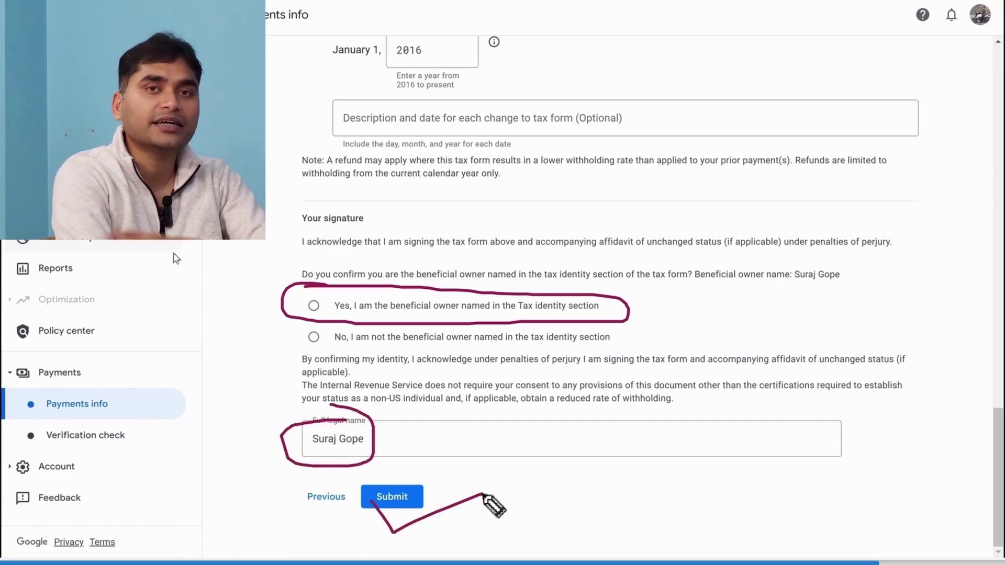